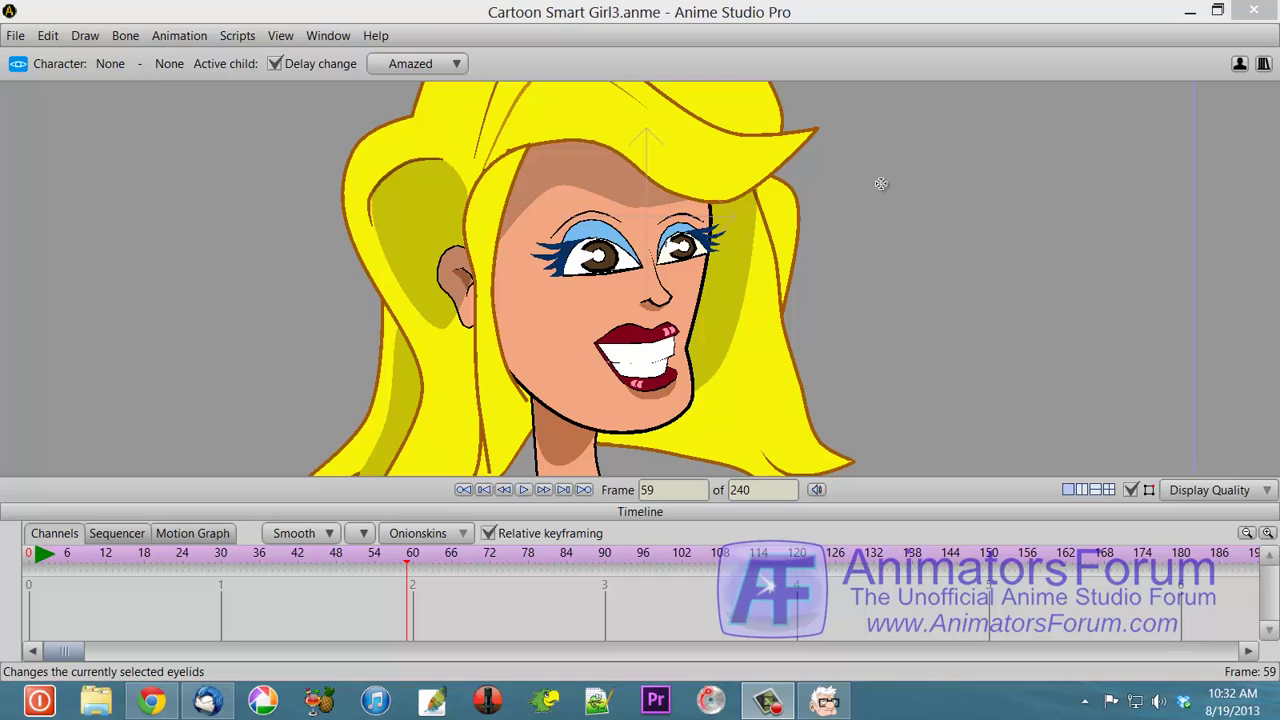
Render a preview of the face at frame 59 and dismiss the render window.
left_click(881, 183)
key("ctrl+r")
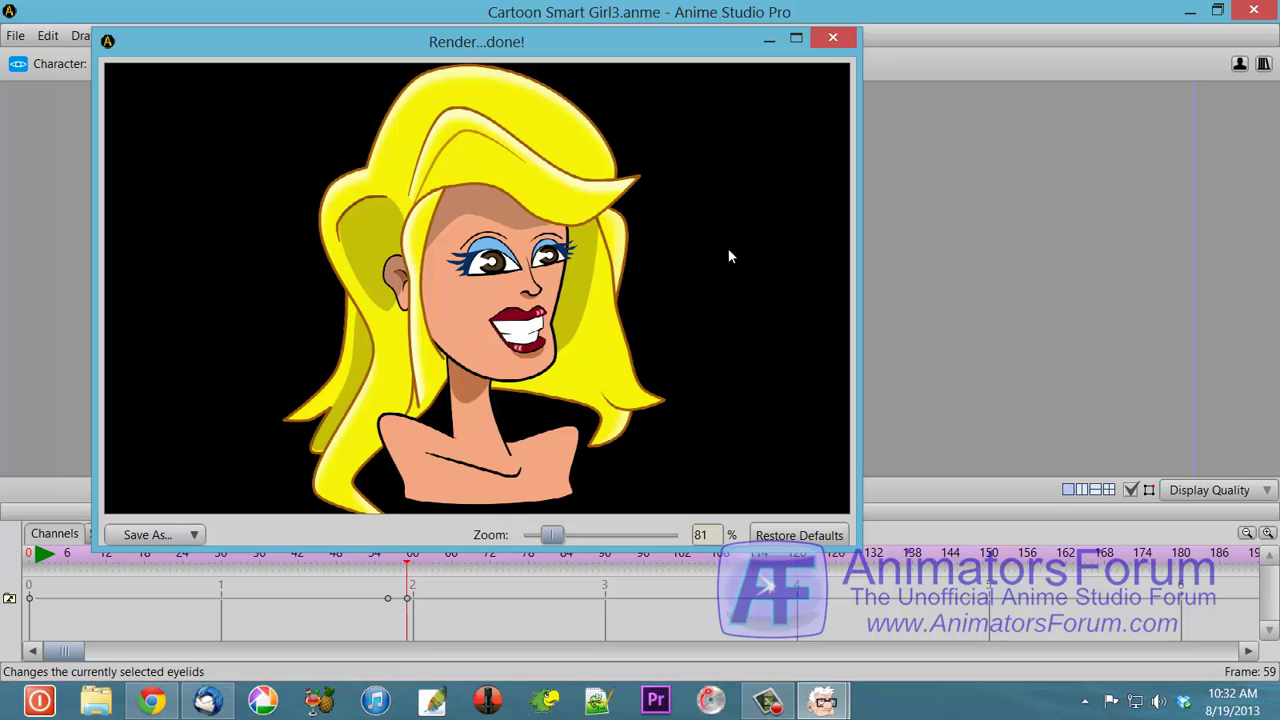
left_click(834, 39)
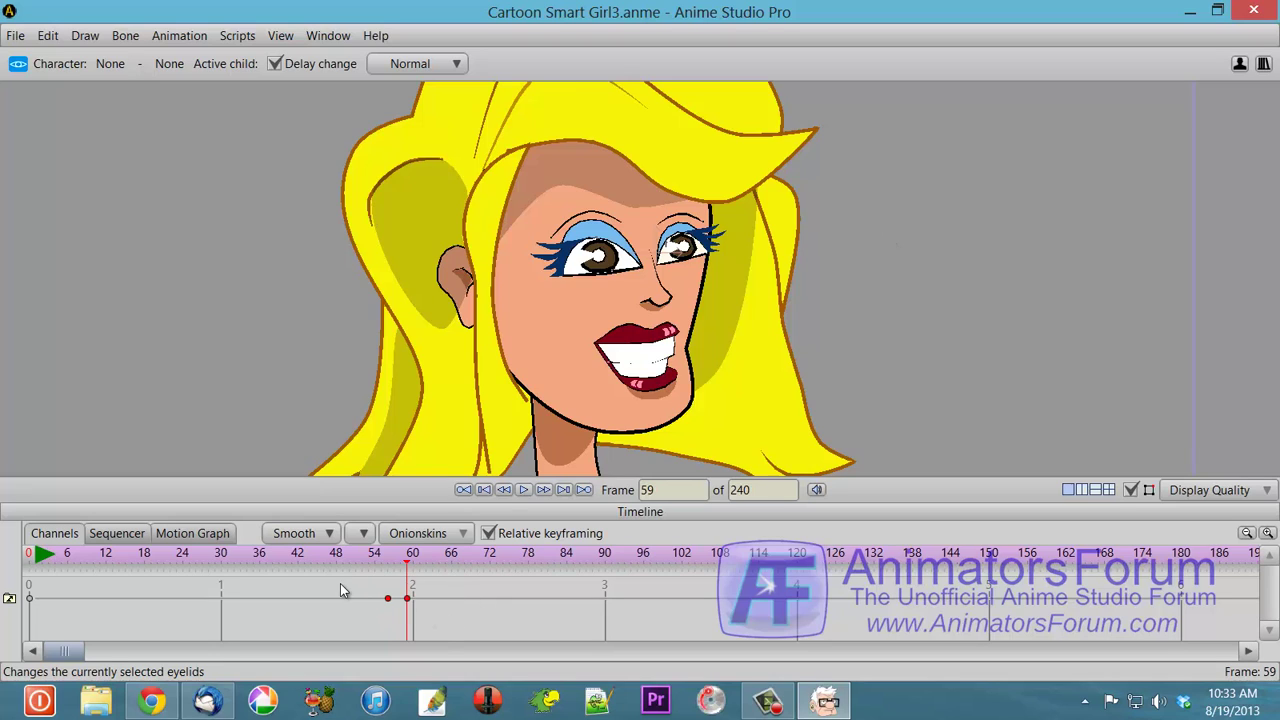
Key squinting eyelids at frame 59 and eyelids with only the lower lids raised at frame 73.
left_click(367, 586)
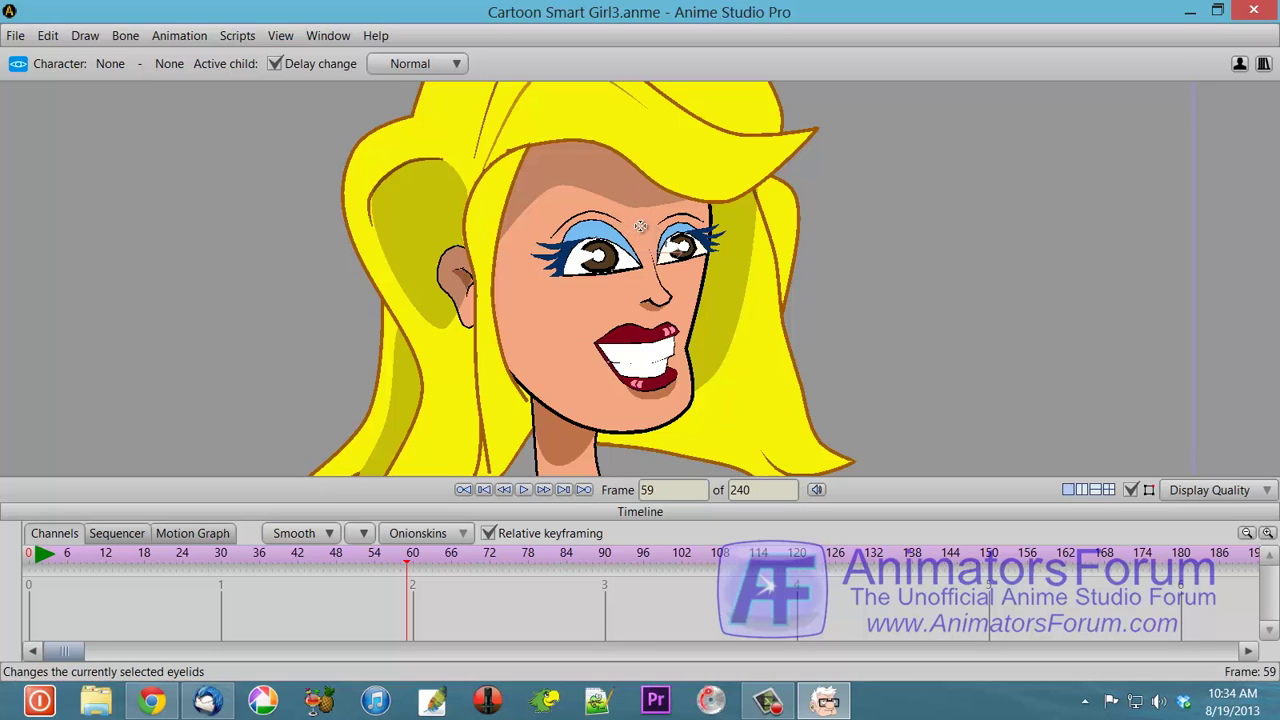
left_click(640, 226)
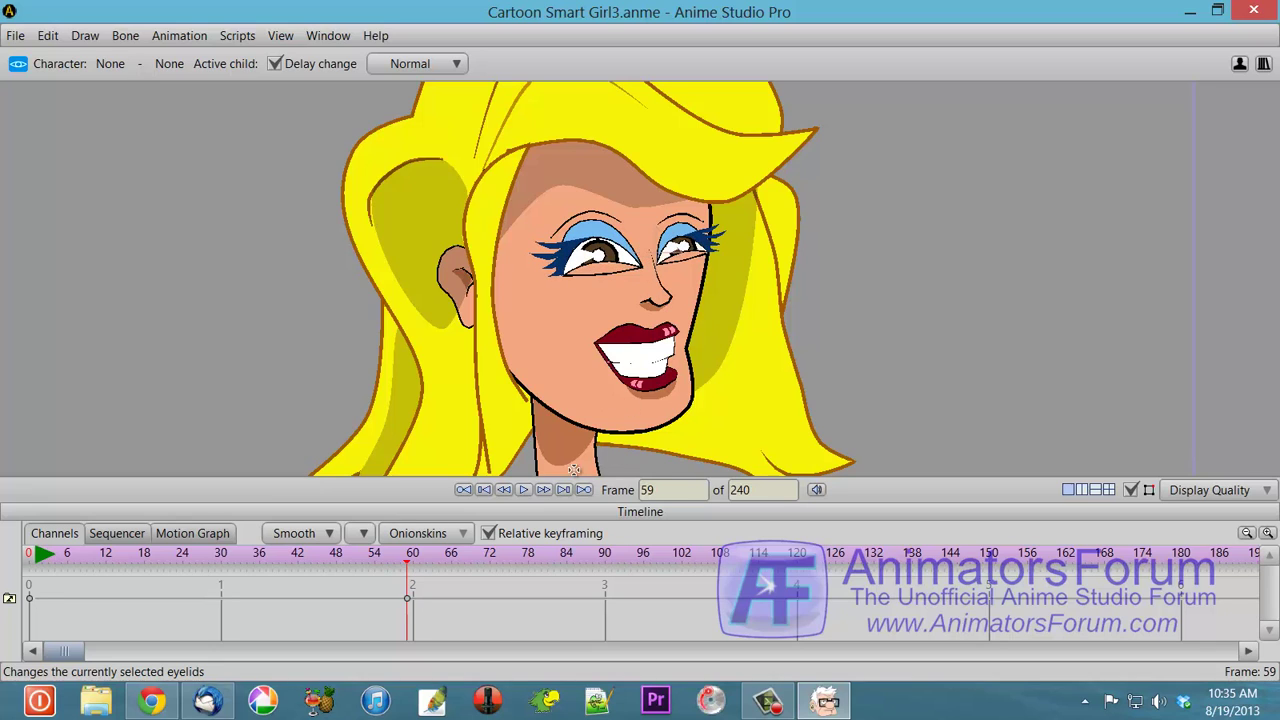
left_click_drag(406, 565, 496, 559)
left_click_drag(605, 294, 601, 328)
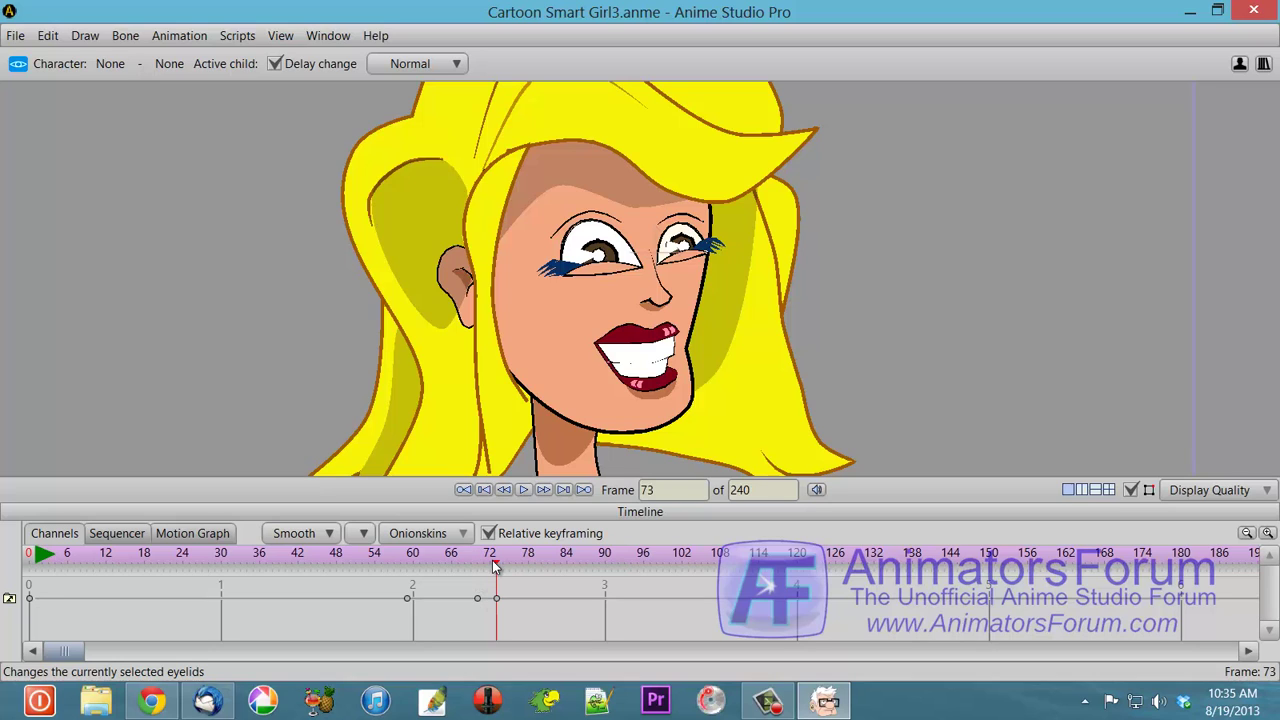
Key normal, partly lowered upper eyelids at frame 81 and wide-open eyelids at frame 87.
left_click_drag(495, 567, 547, 567)
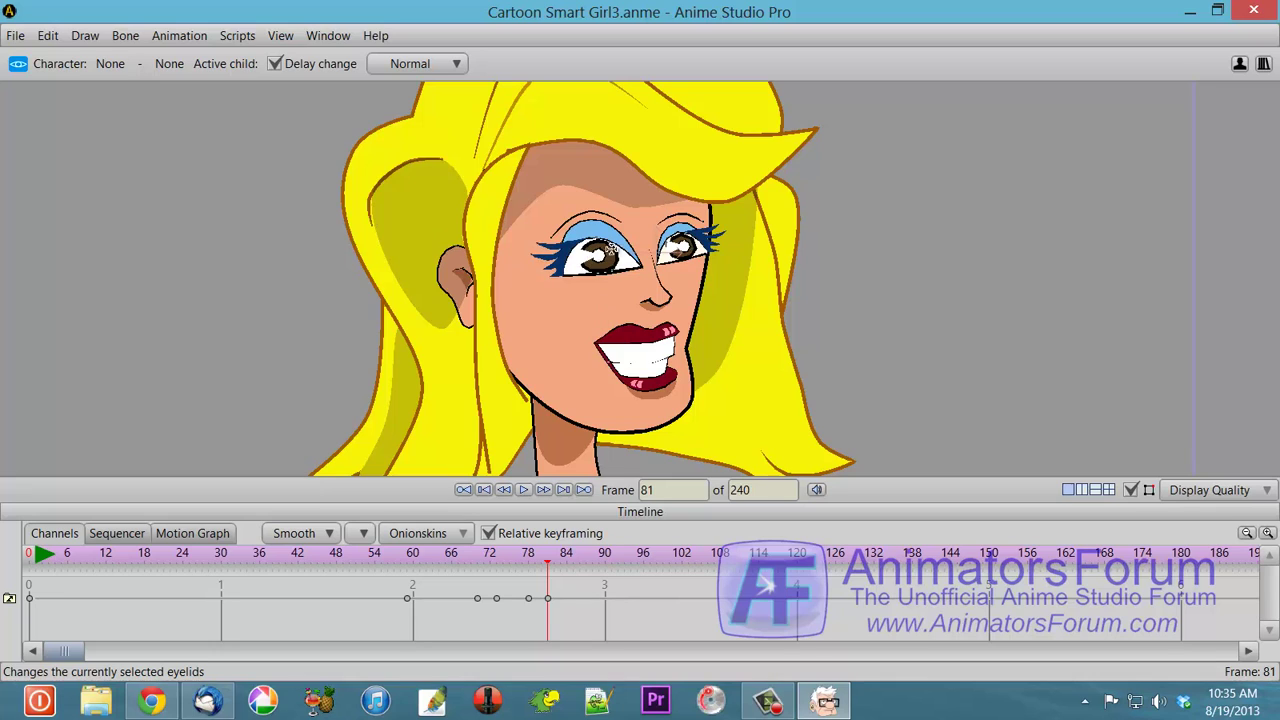
mouse_move(549, 565)
left_mouse_down()
mouse_move(511, 571)
mouse_move(552, 570)
left_mouse_up()
left_click(610, 303)
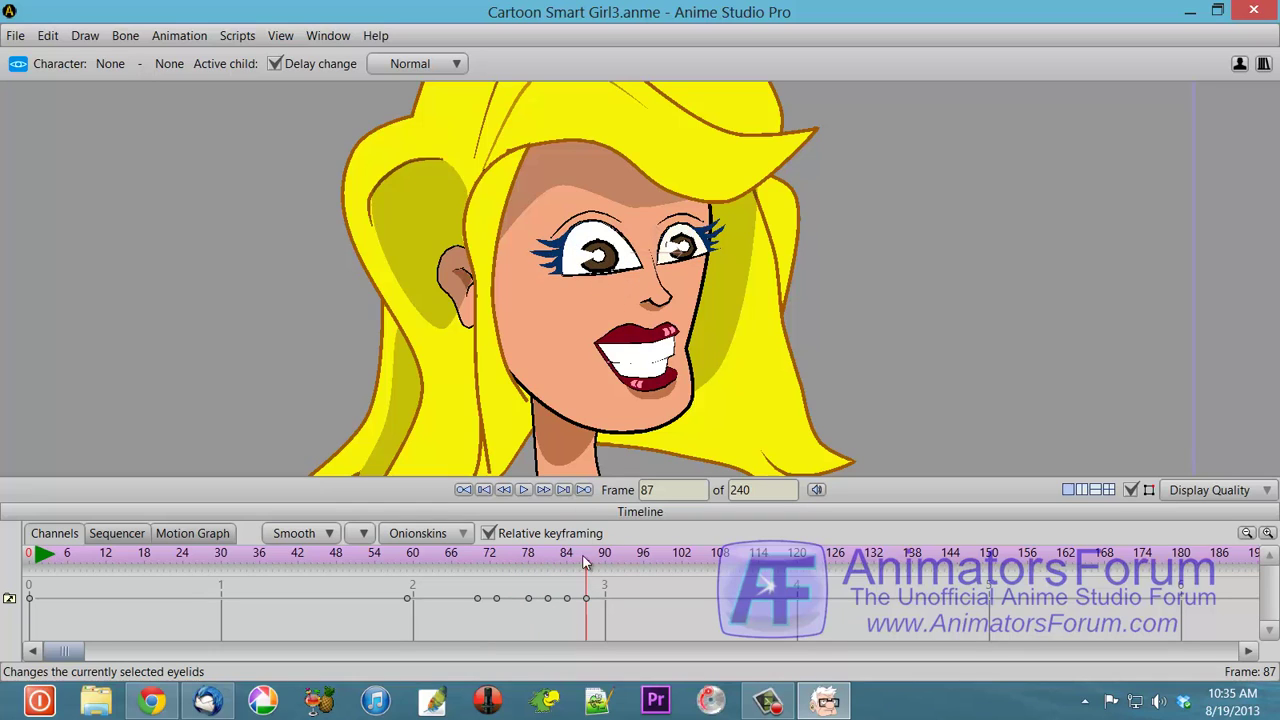
Key a blink with fully closed eyelids at frame 94 and wide-open eyelids at frame 95.
left_click_drag(590, 566, 630, 566)
left_click_drag(616, 284, 612, 347)
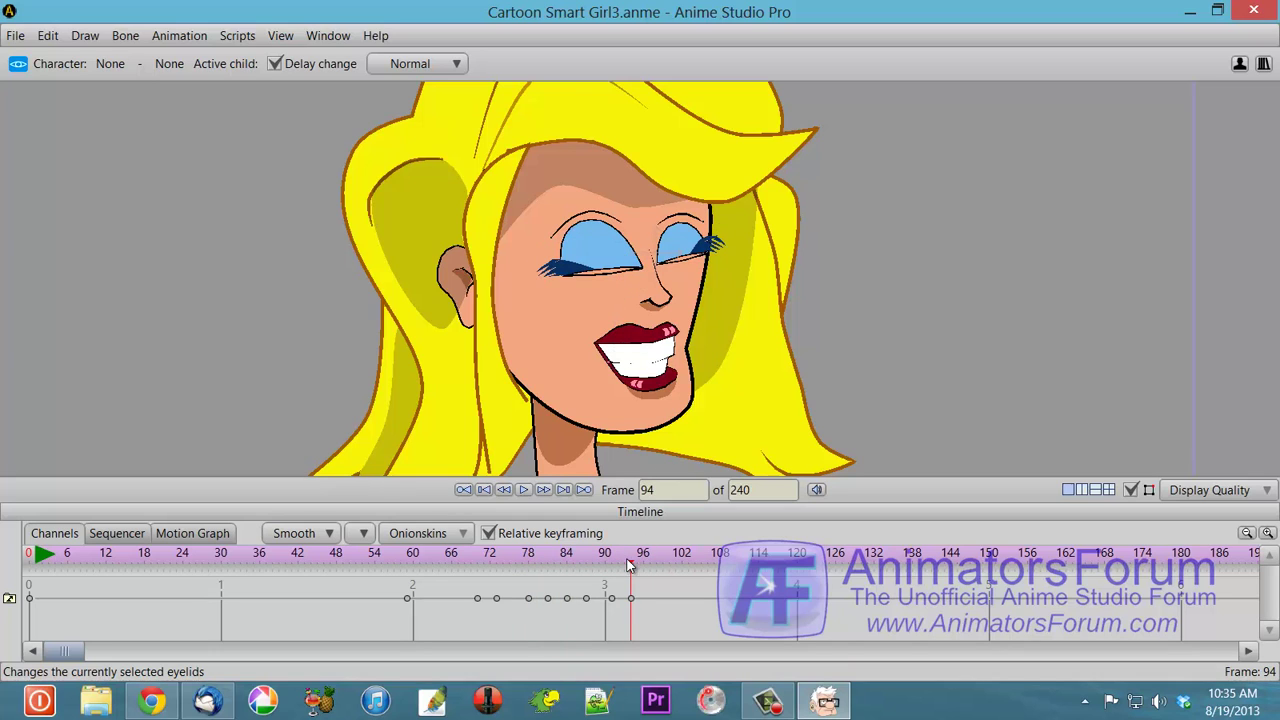
mouse_move(632, 566)
left_mouse_down()
mouse_move(551, 566)
mouse_move(640, 575)
left_mouse_up()
left_click(711, 314)
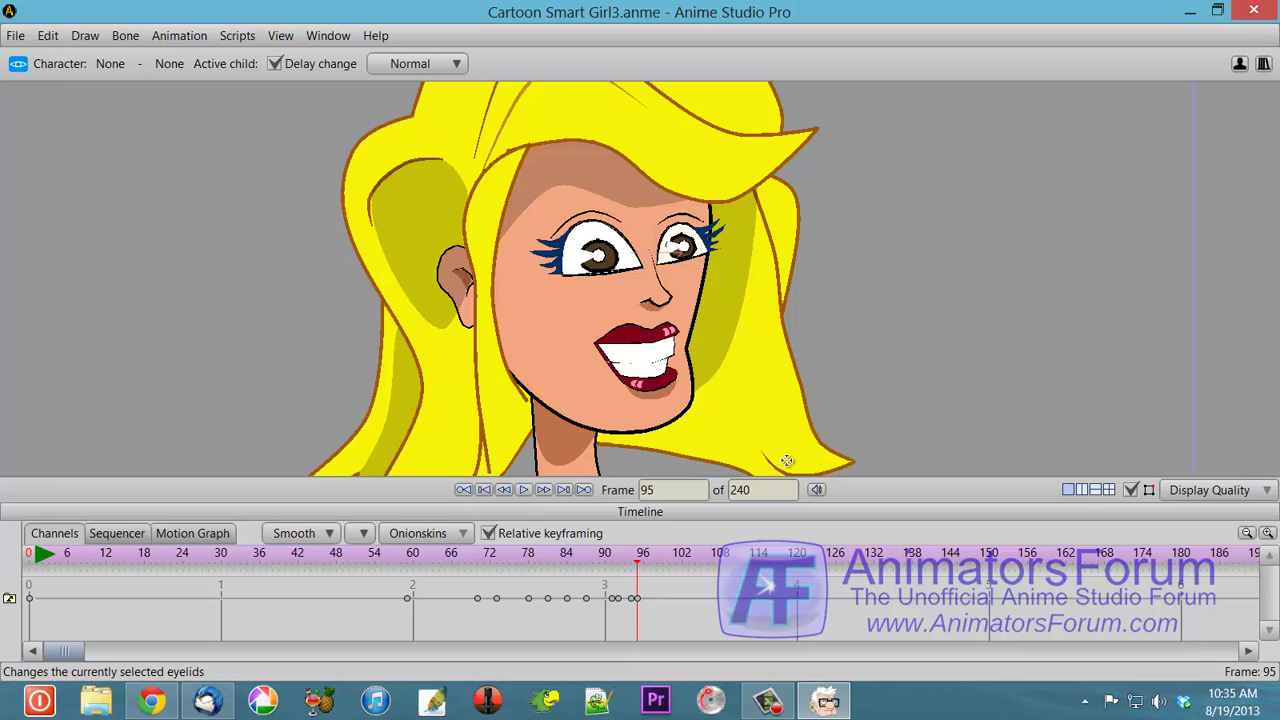
Key the pupils at frame 95 and move both pupils upward at frame 100.
left_click(634, 290)
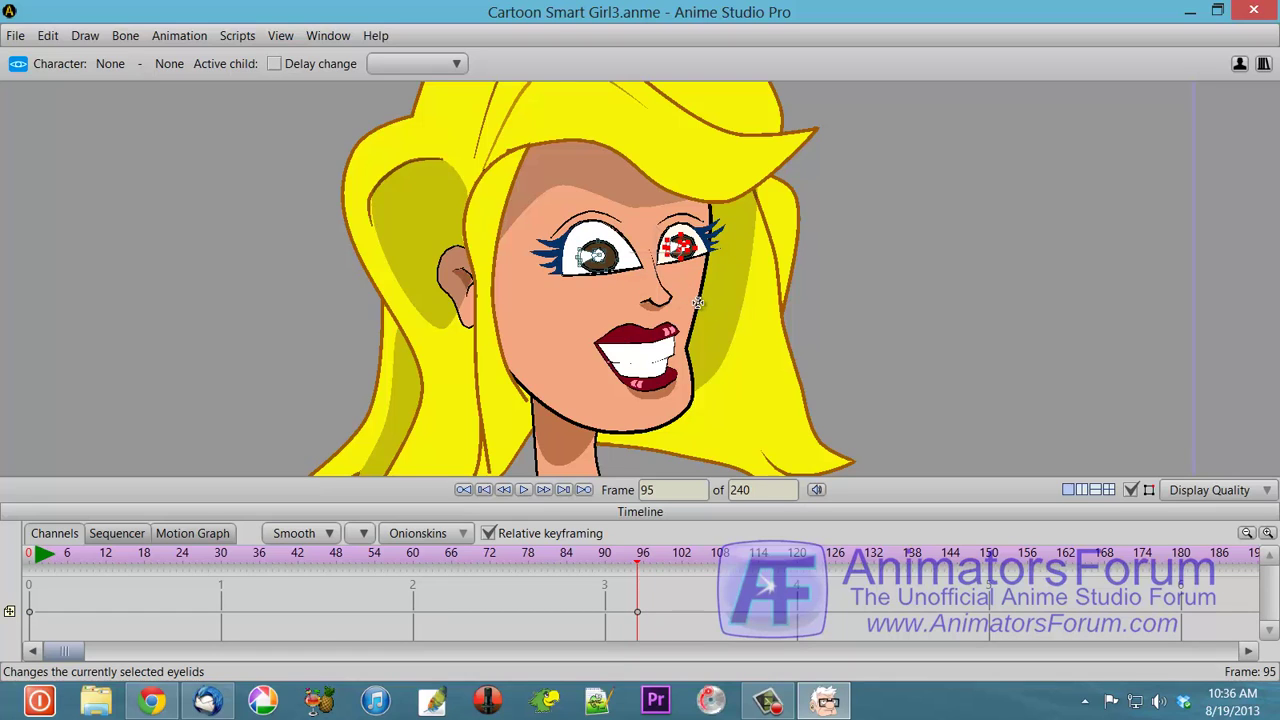
left_click(669, 557)
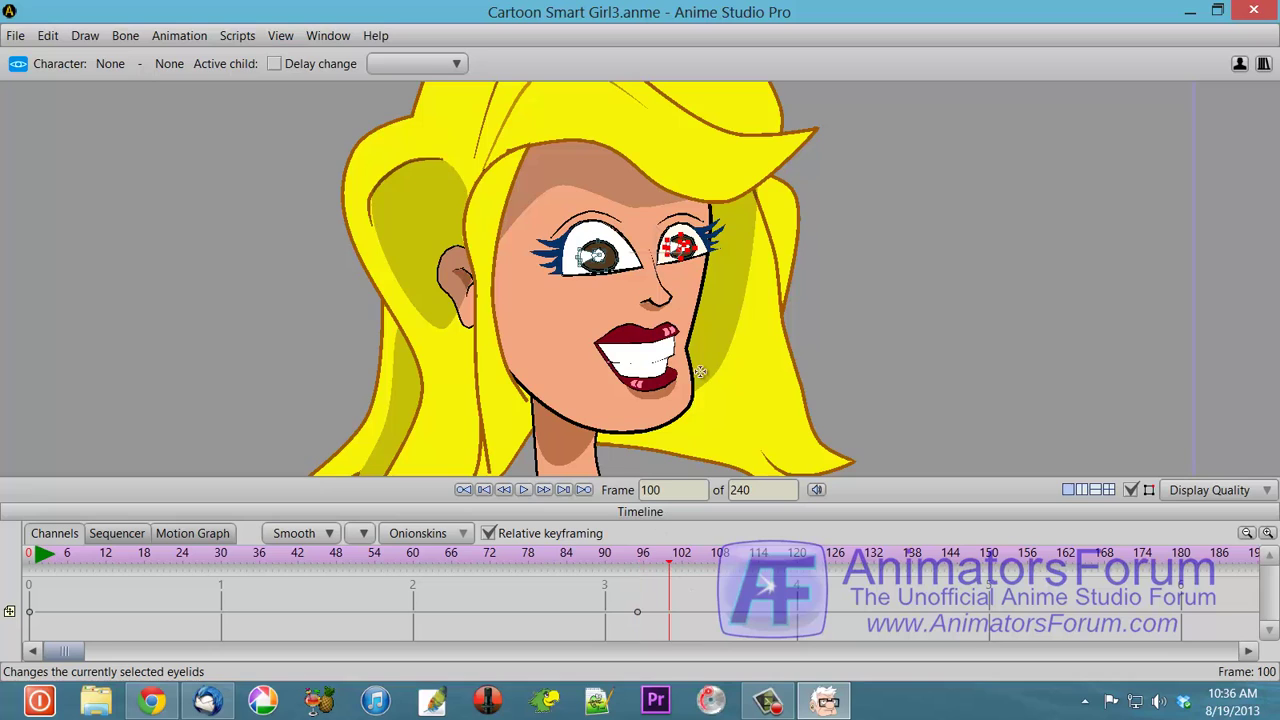
left_click_drag(700, 318, 700, 301)
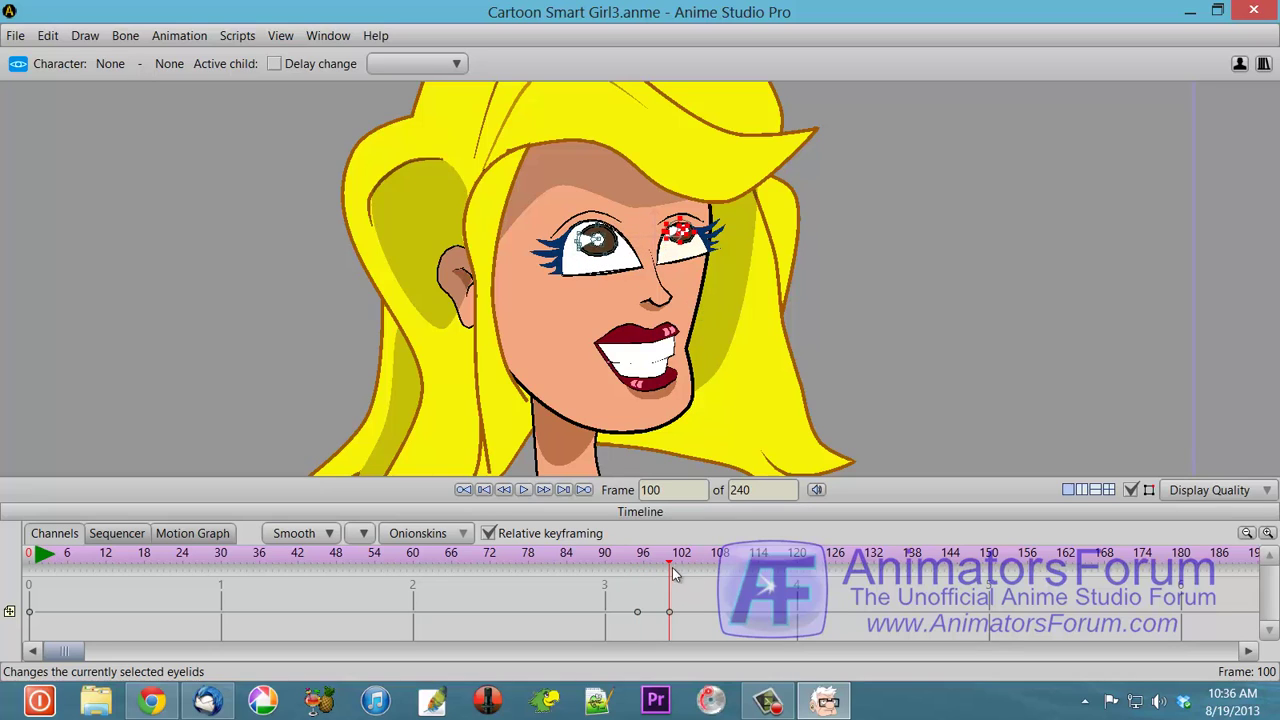
Key raised lower eyelids without visible upper lids at frame 102 and high arched eyebrows at frame 105.
mouse_move(669, 566)
left_mouse_down()
mouse_move(572, 566)
mouse_move(681, 569)
left_mouse_up()
left_click(736, 276)
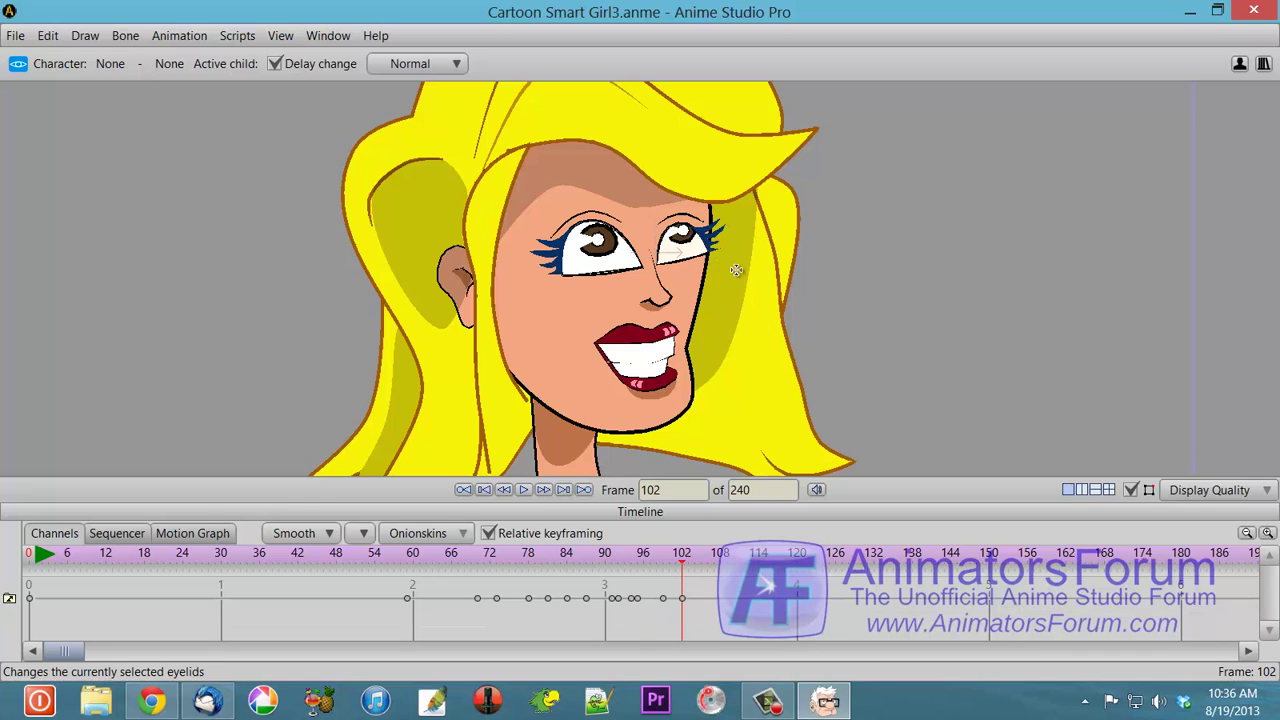
left_click_drag(732, 290, 731, 337)
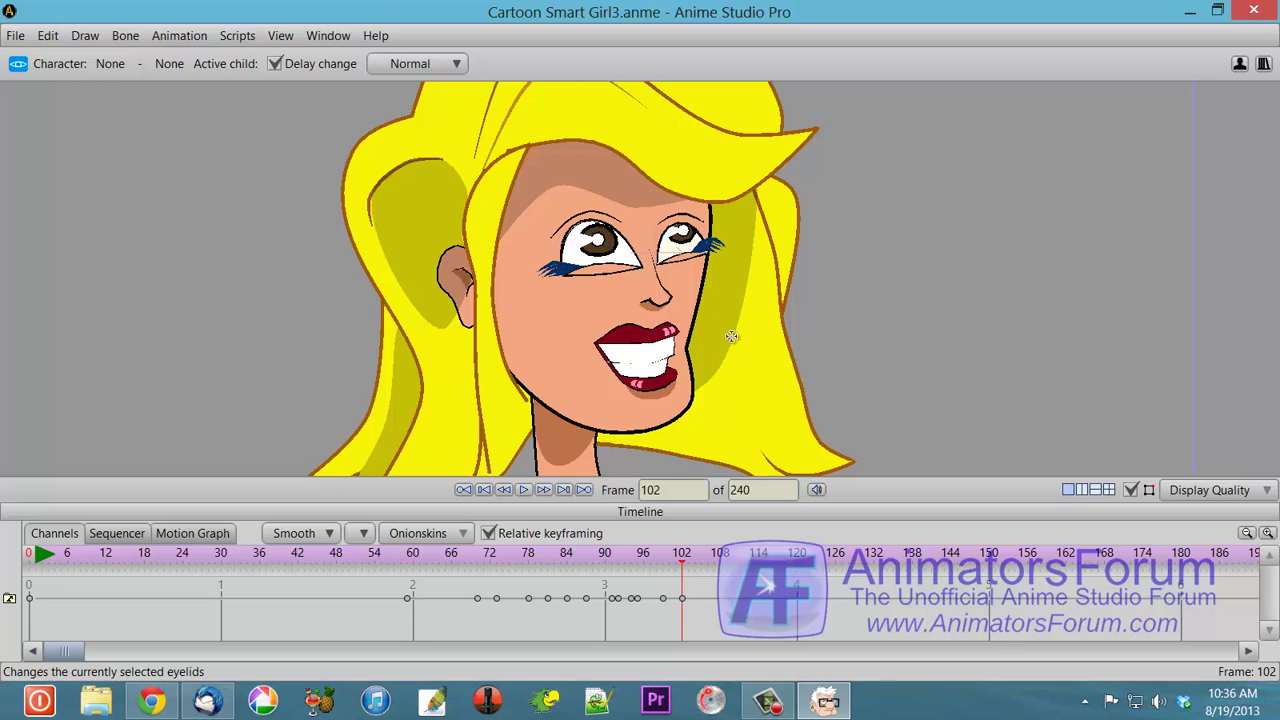
left_click_drag(684, 558, 700, 582)
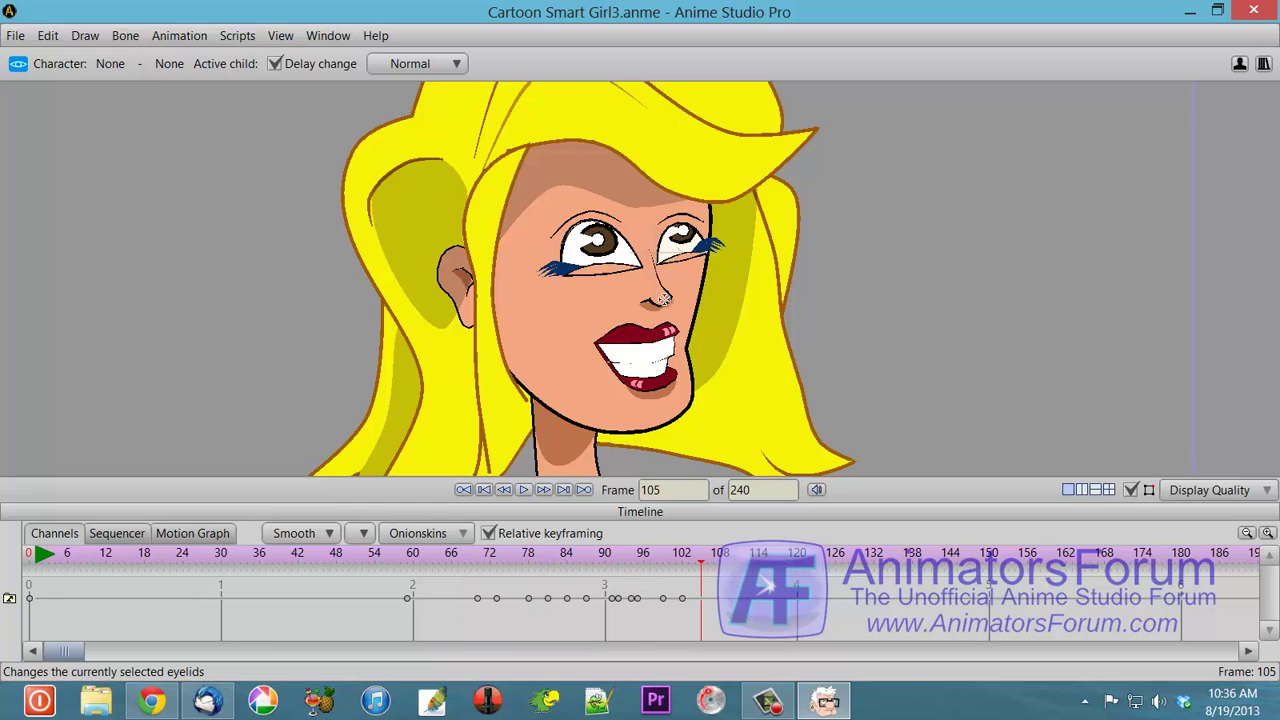
mouse_move(652, 210)
left_mouse_down()
mouse_move(646, 180)
mouse_move(654, 213)
left_mouse_up()
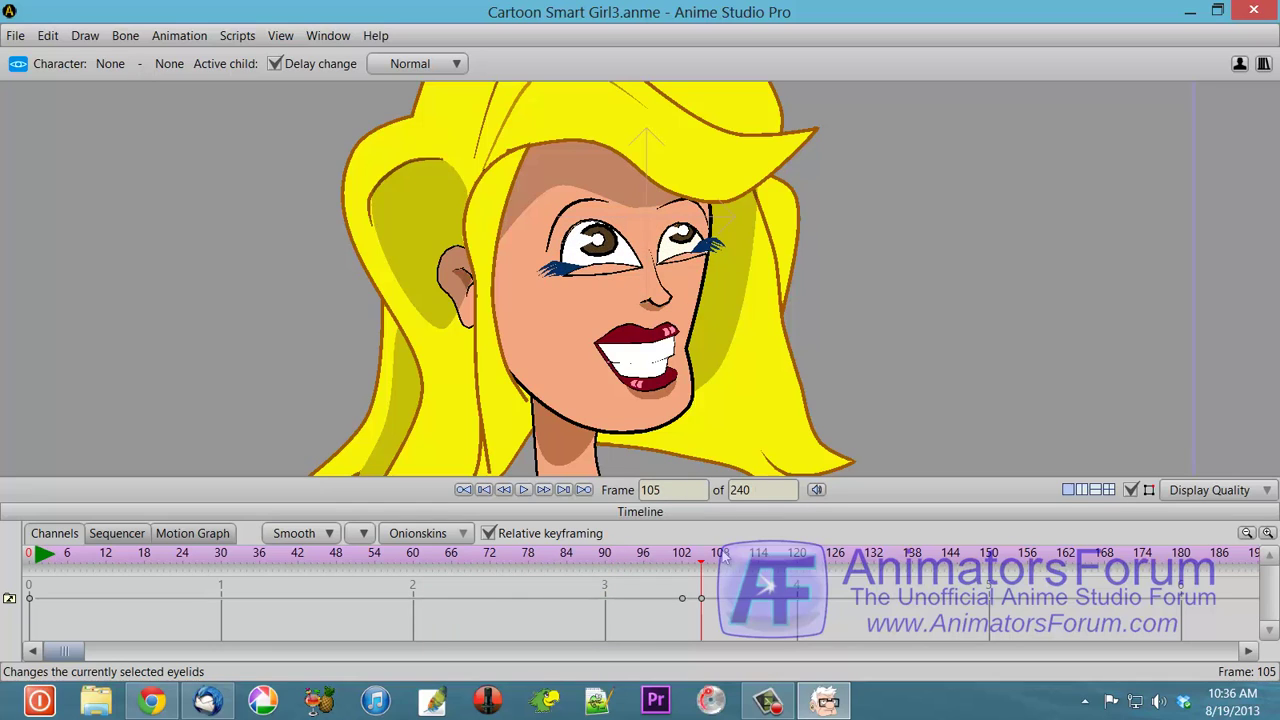
Switch to worried eyebrows with lowered pupils at frame 112, then shift the eyebrow key to about frame 117.
left_click_drag(703, 567, 748, 588)
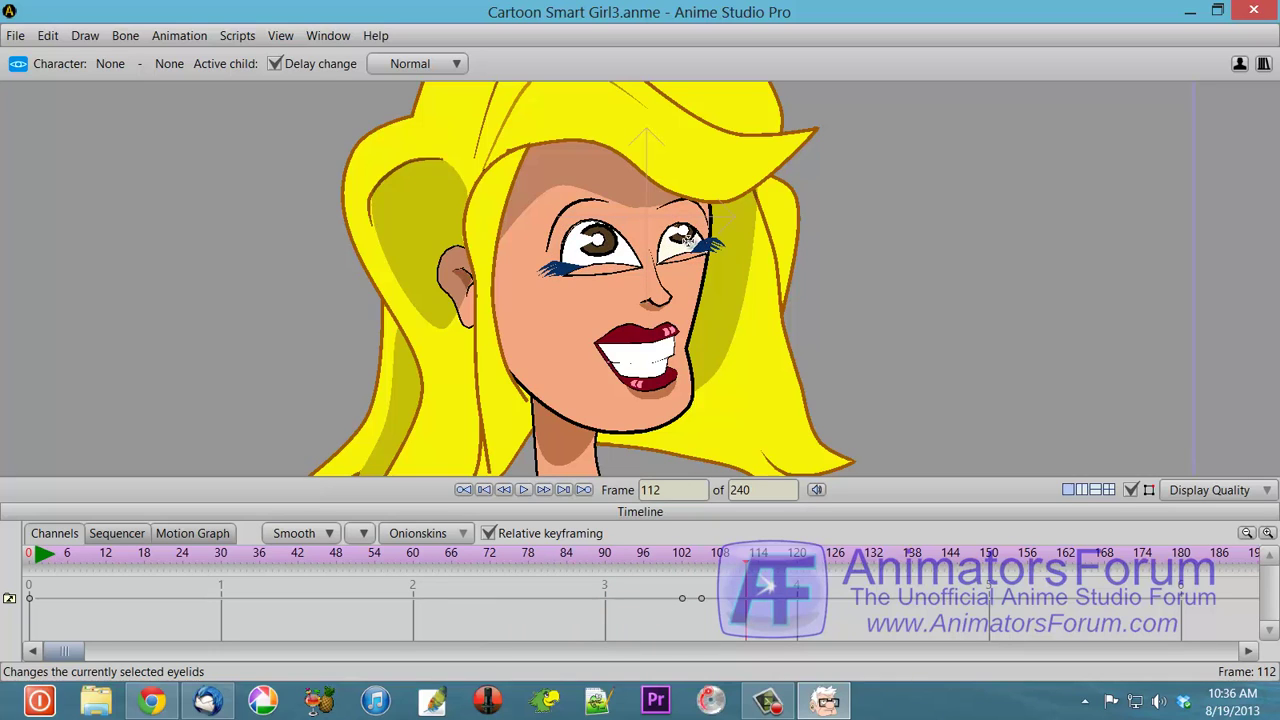
mouse_move(688, 240)
left_mouse_down()
mouse_move(676, 248)
mouse_move(683, 222)
left_mouse_up()
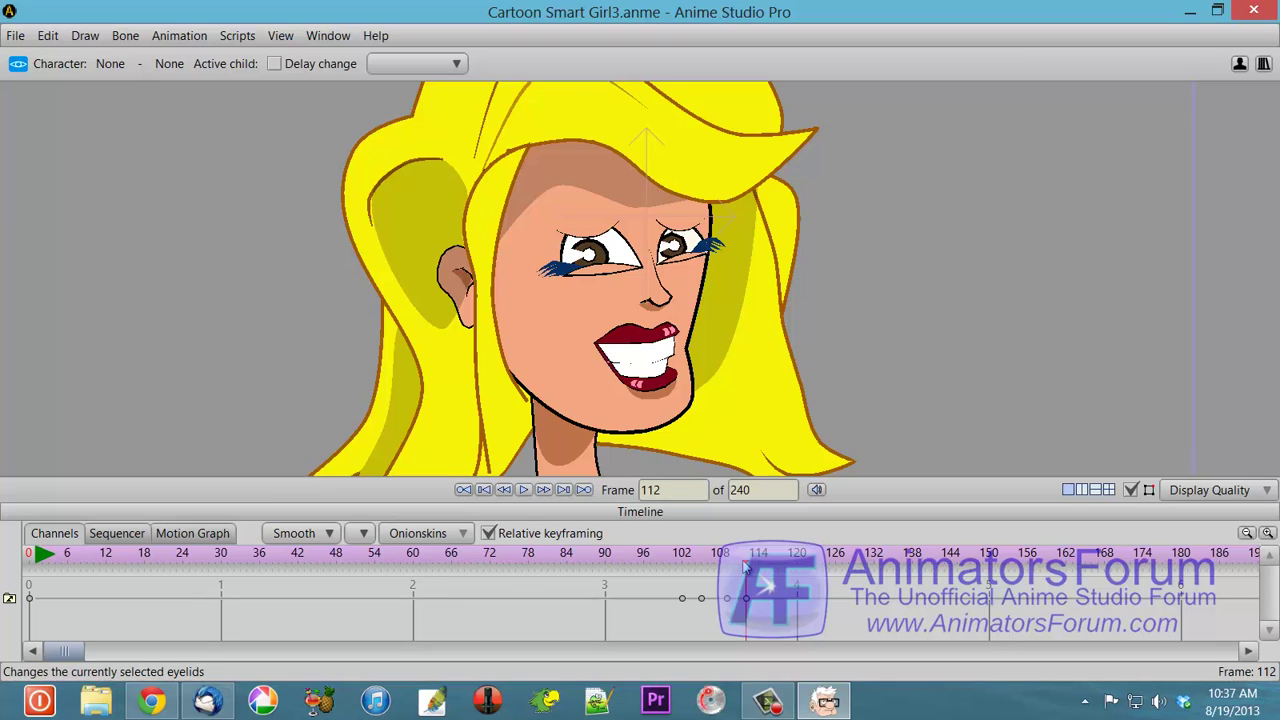
left_click_drag(747, 566, 765, 590)
left_click_drag(765, 563, 779, 604)
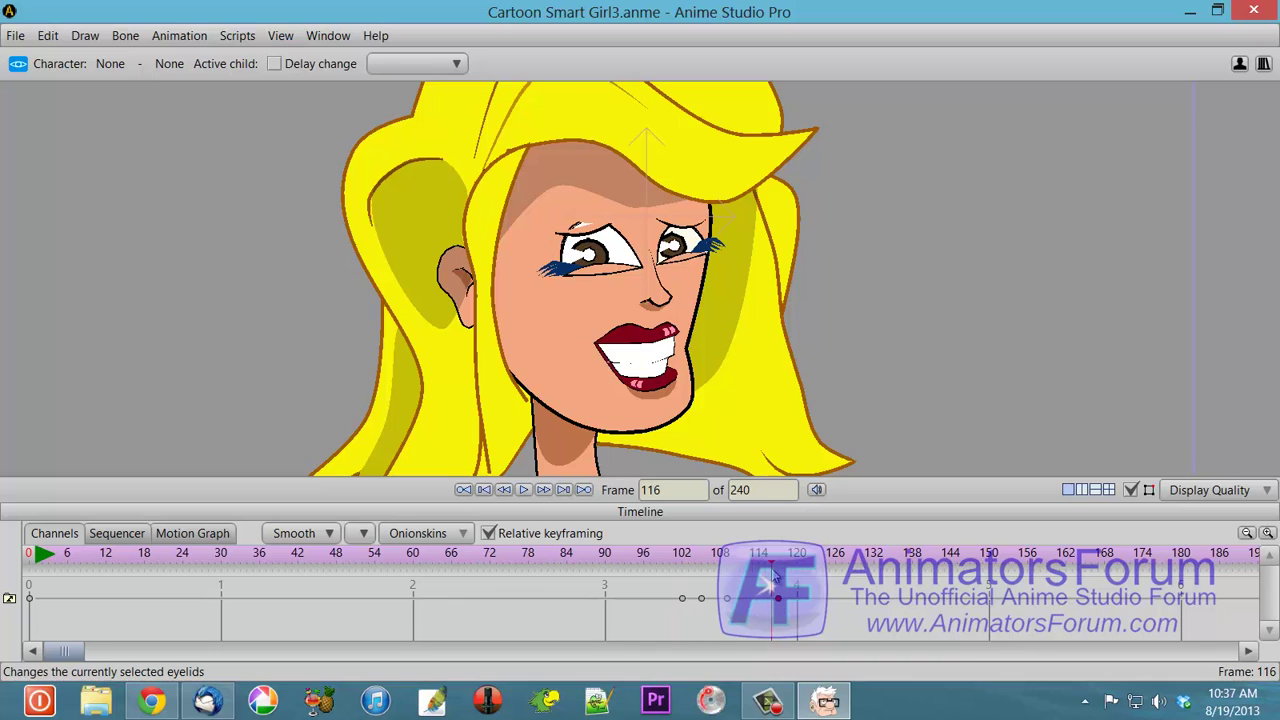
Key the pupils at frame 121, shift their gaze away from the ear, and key squinting eyelids at frame 128.
left_click_drag(706, 565, 805, 566)
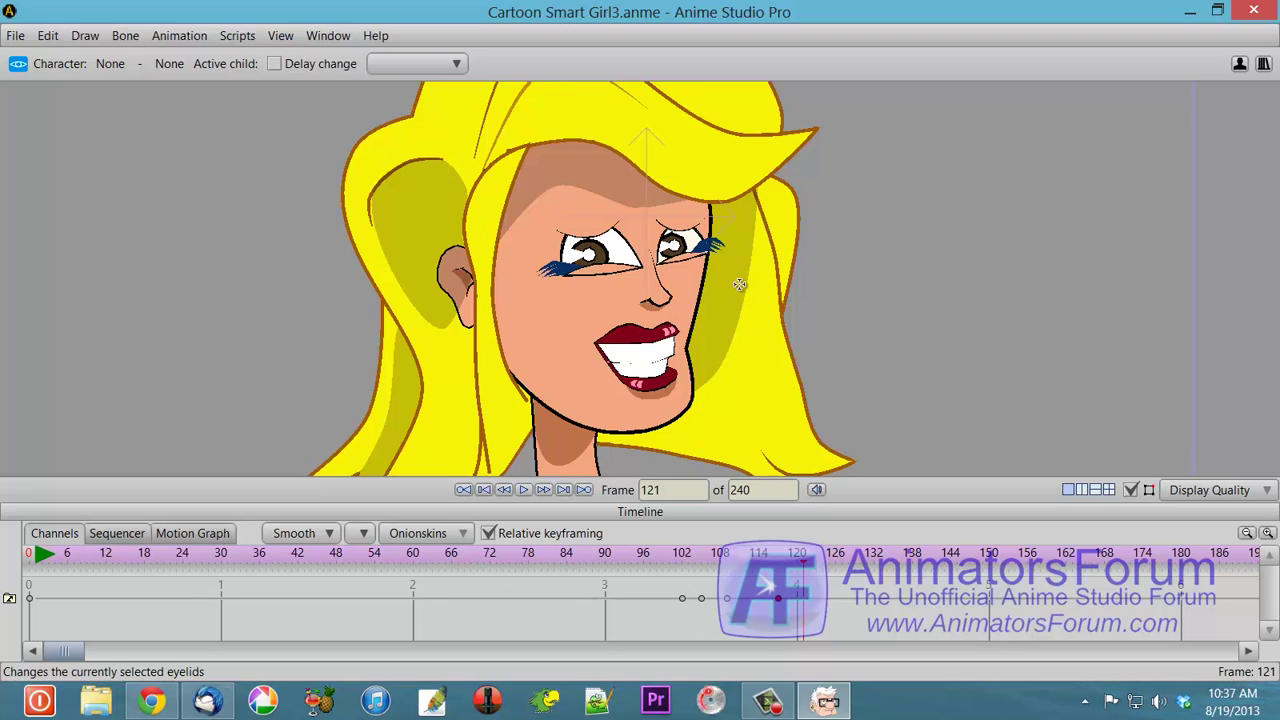
key("ctrl+a")
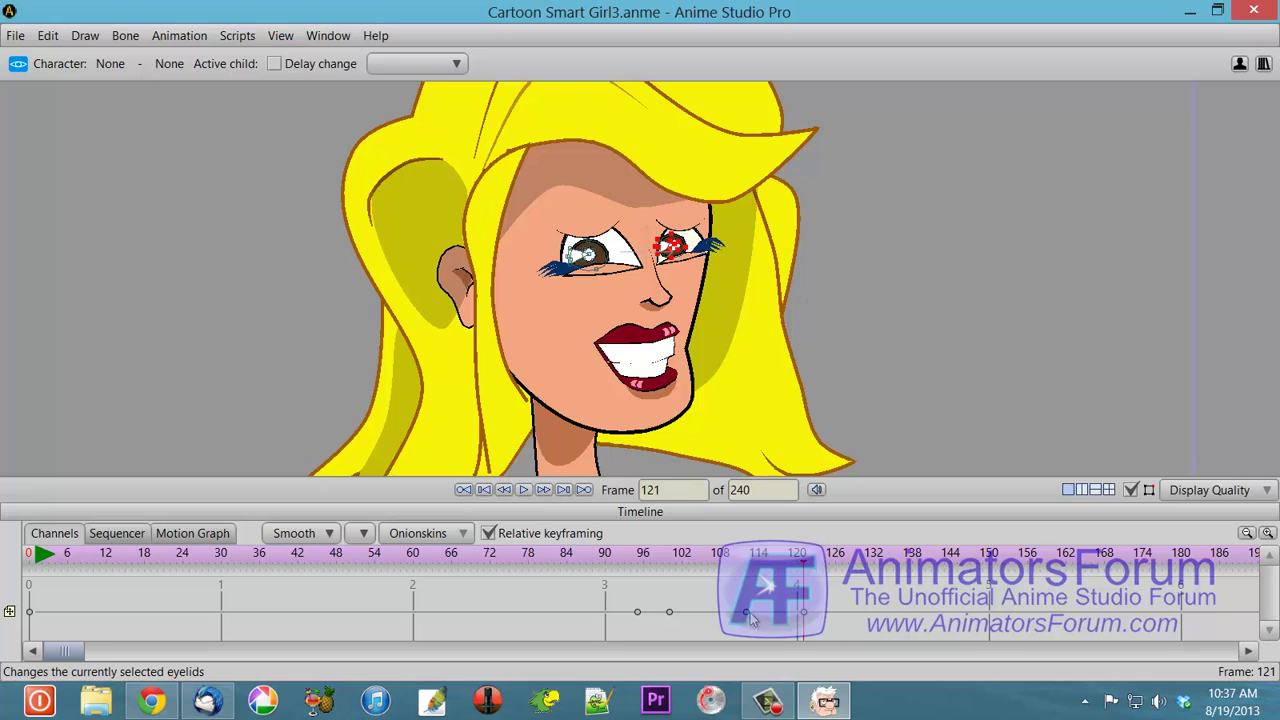
left_click_drag(812, 617, 837, 617)
left_click(833, 567)
mouse_move(833, 567)
left_mouse_down()
mouse_move(752, 565)
mouse_move(848, 565)
left_mouse_up()
left_click(718, 309, "ctrl+alt")
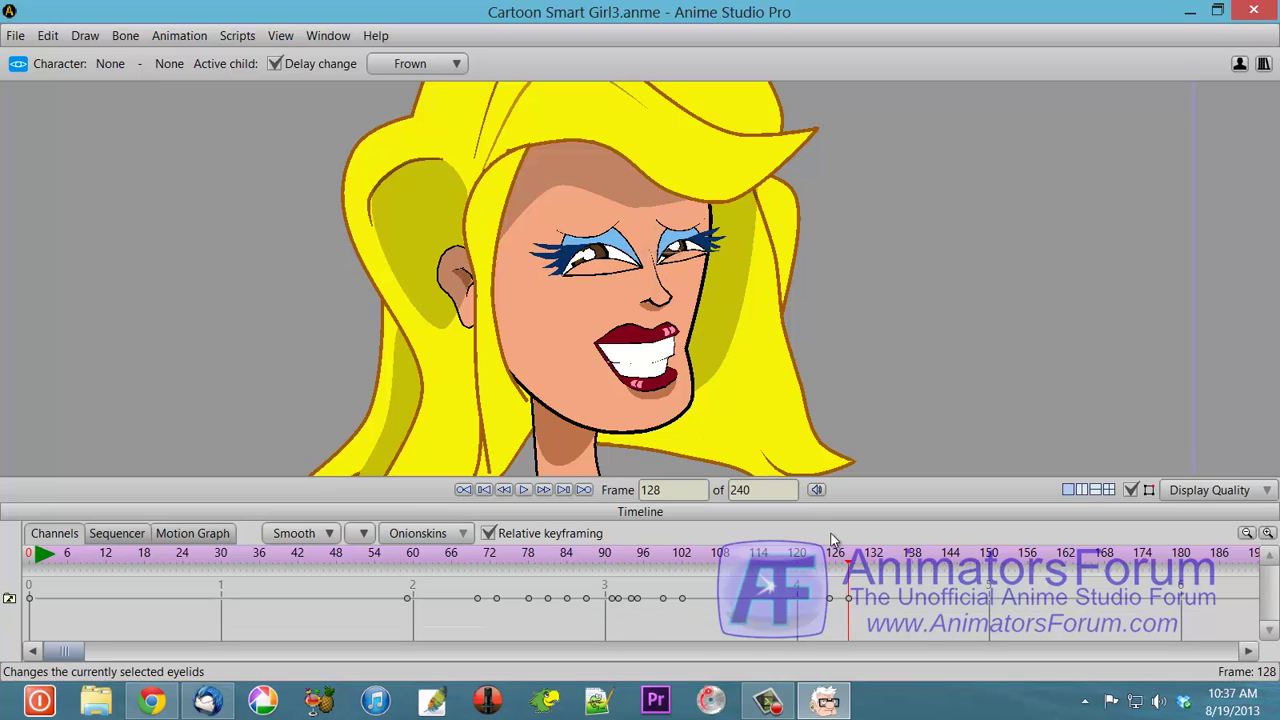
Switch the eyebrows to an angry, inward-slanting shape at frame 135 and check the transition from frame 132.
left_click_drag(843, 563, 880, 610)
left_click(749, 250)
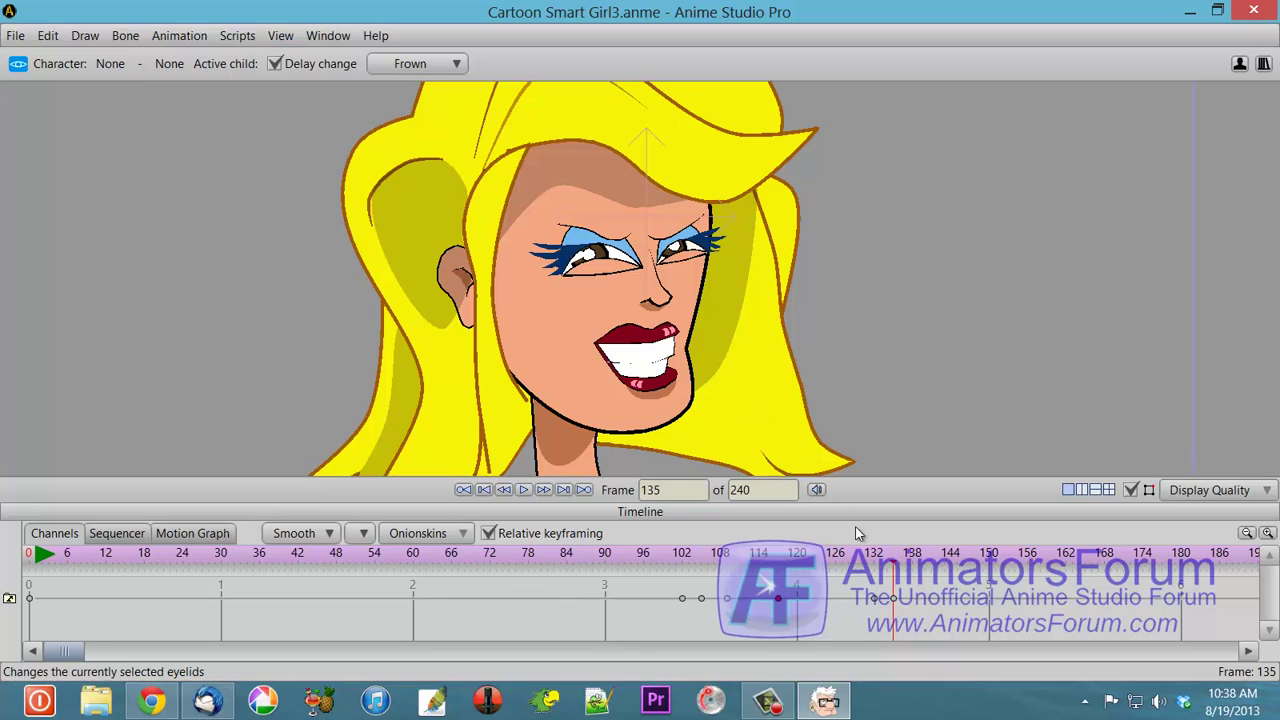
left_click(868, 568)
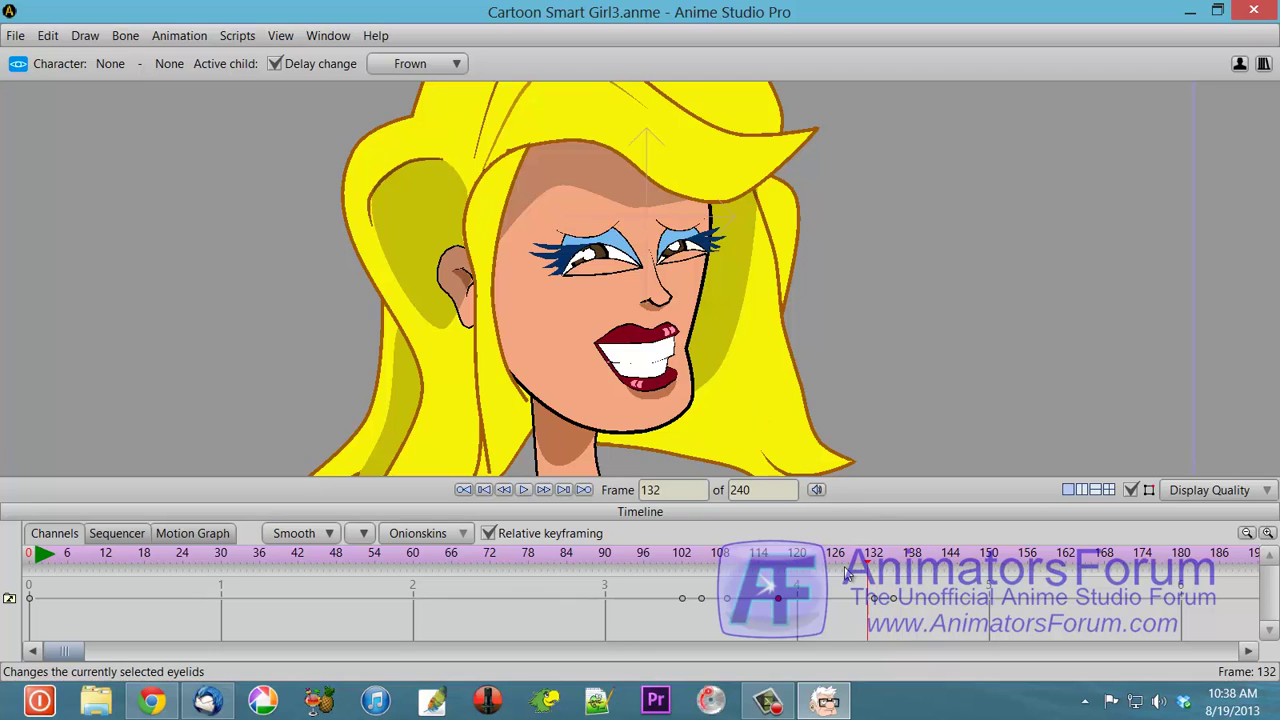
Go to frame 142, render a preview of the angry expression, and dismiss the render window.
left_click(938, 575)
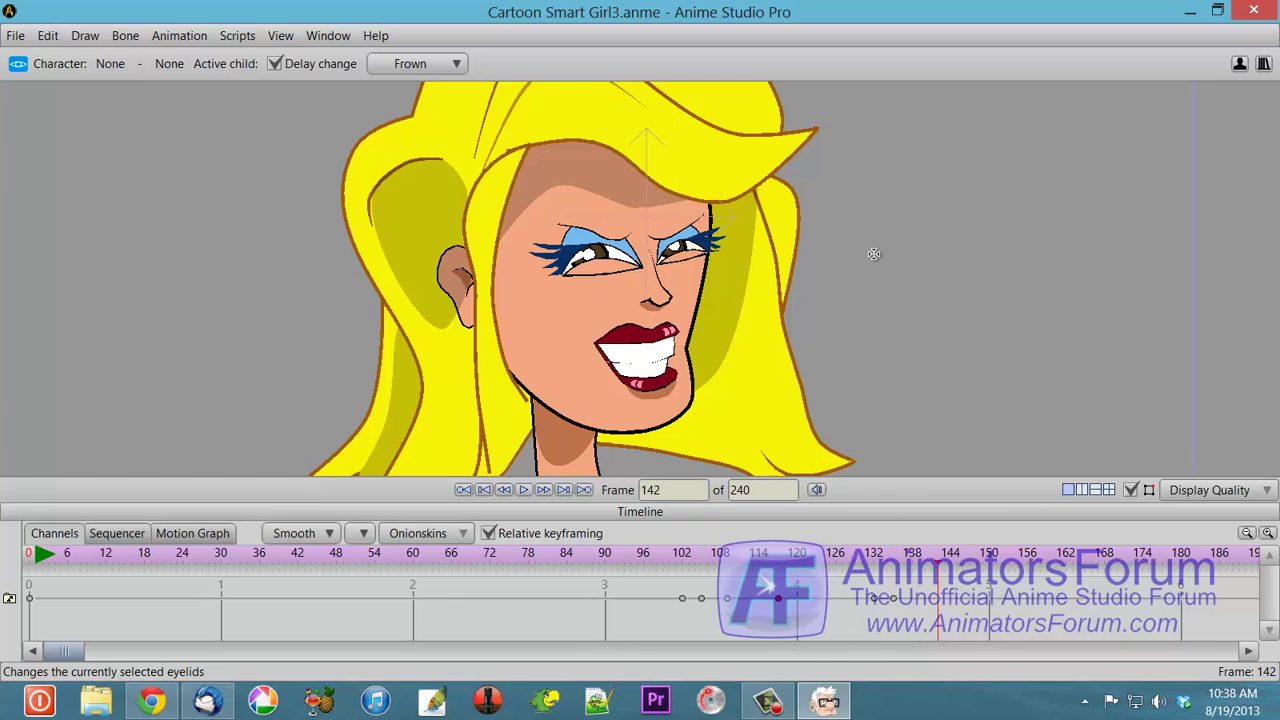
key("ctrl+r")
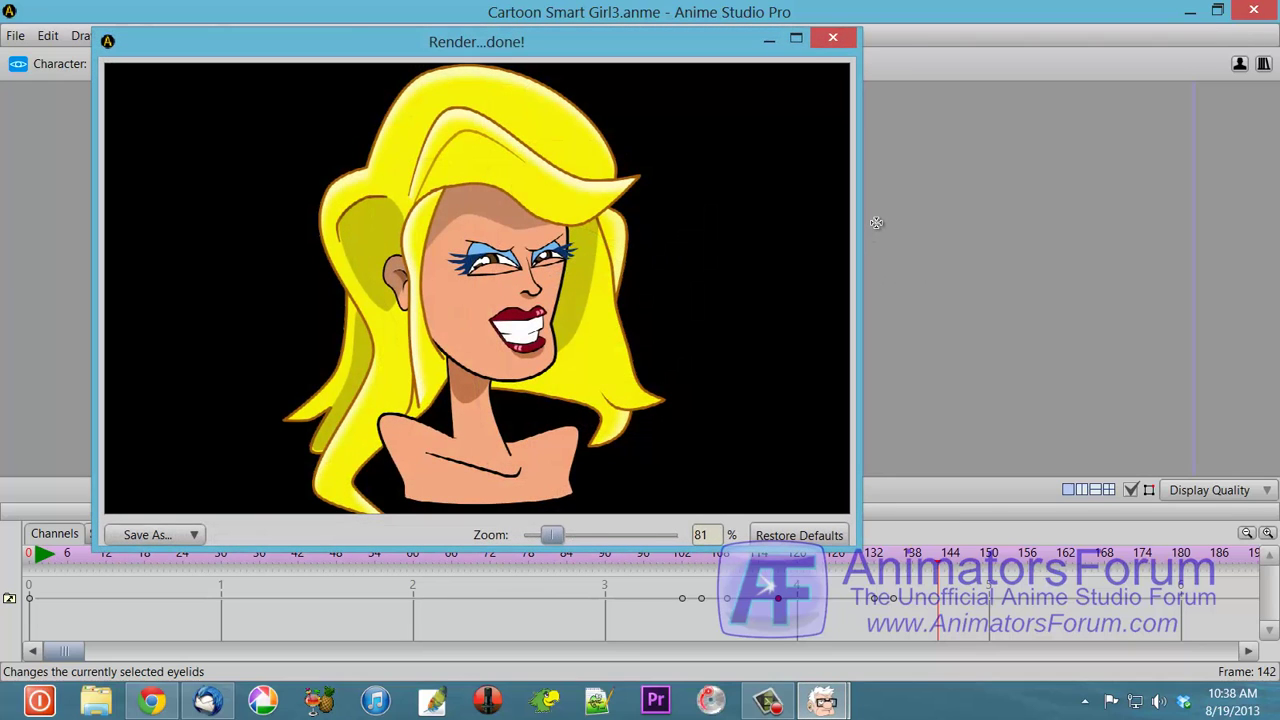
left_click(833, 39)
Show the layers, expand the Girl group, and examine the Amazed, Happy, Scared and Embarrassed layers inside Eyebrows.
key("ctrl+l")
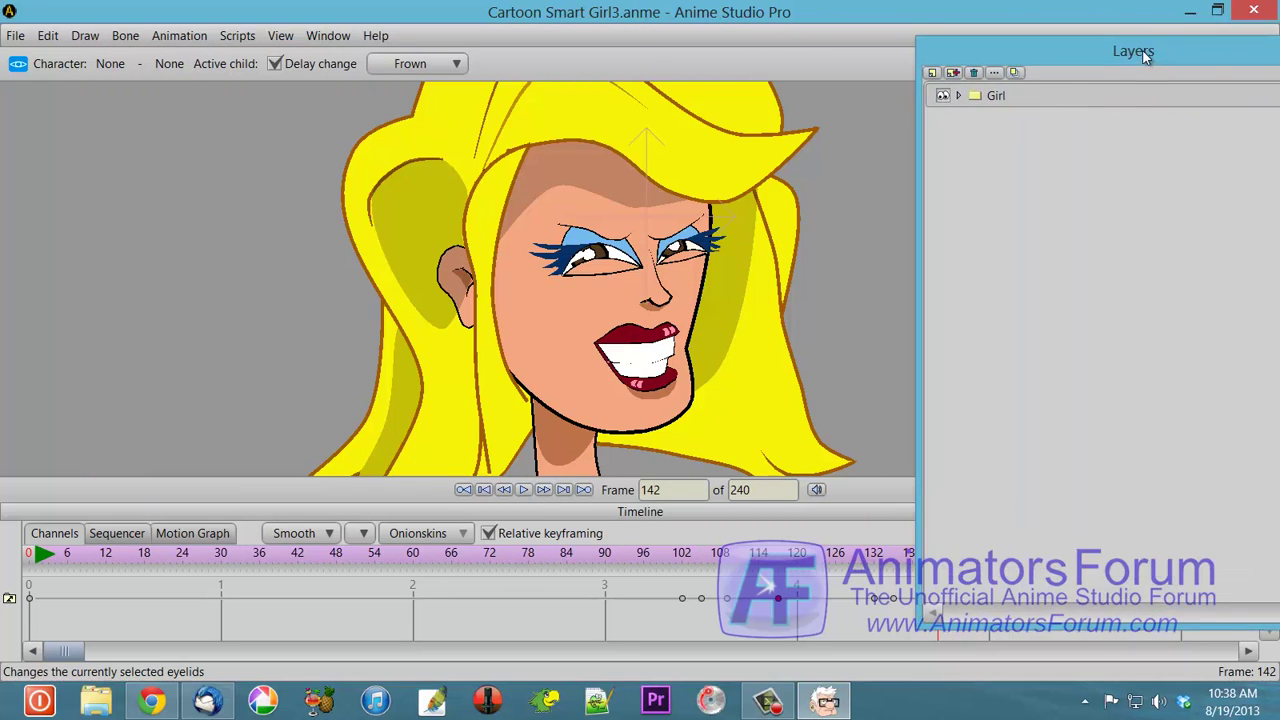
left_click_drag(1147, 27, 1070, 27)
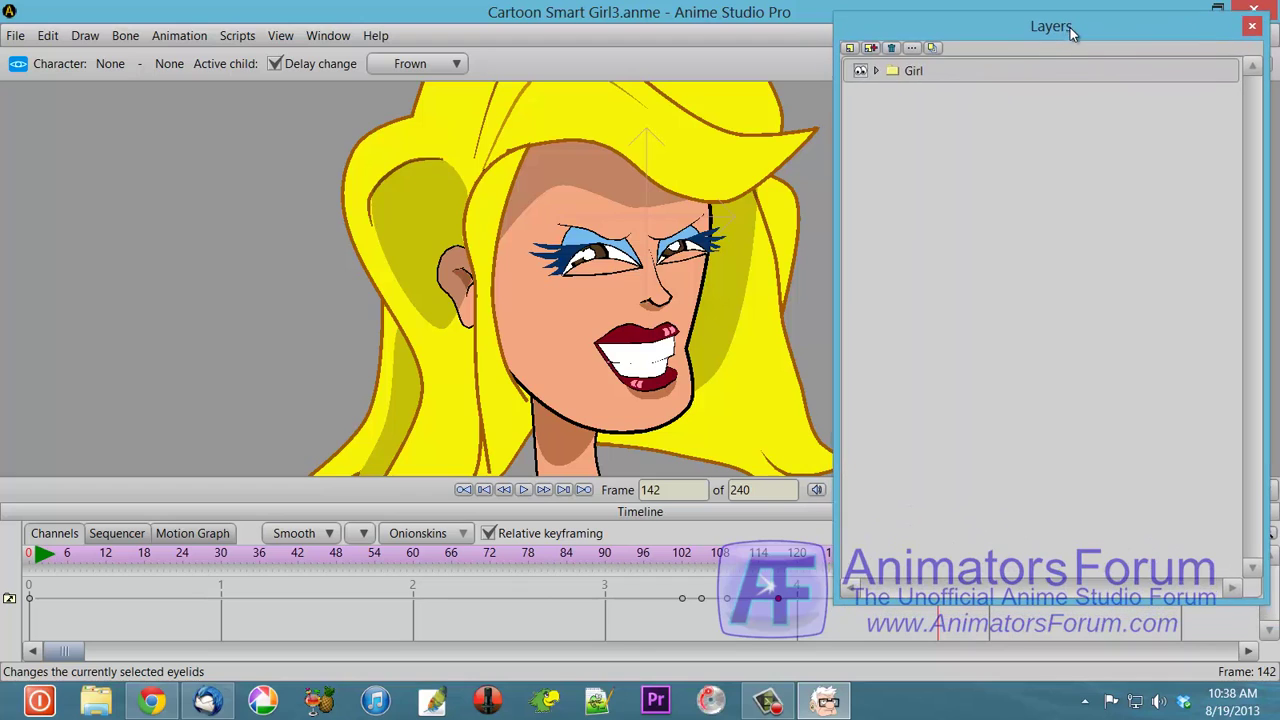
left_click(876, 70)
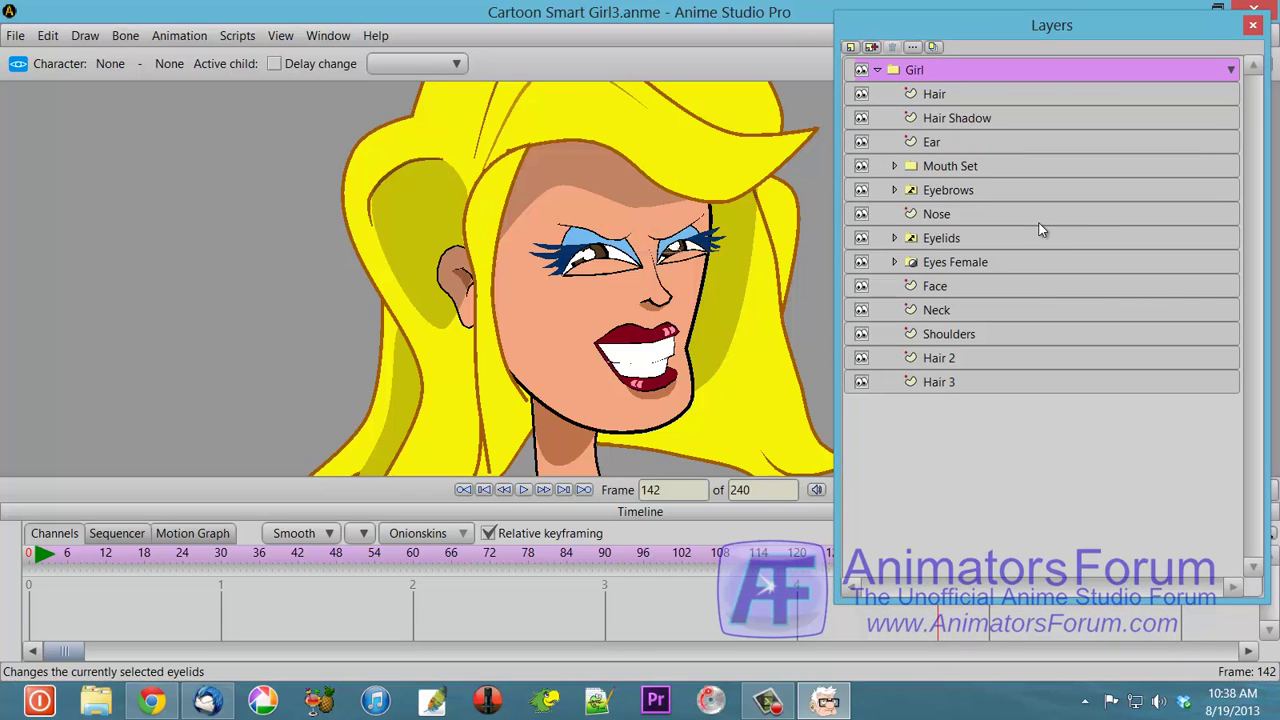
left_click(894, 190)
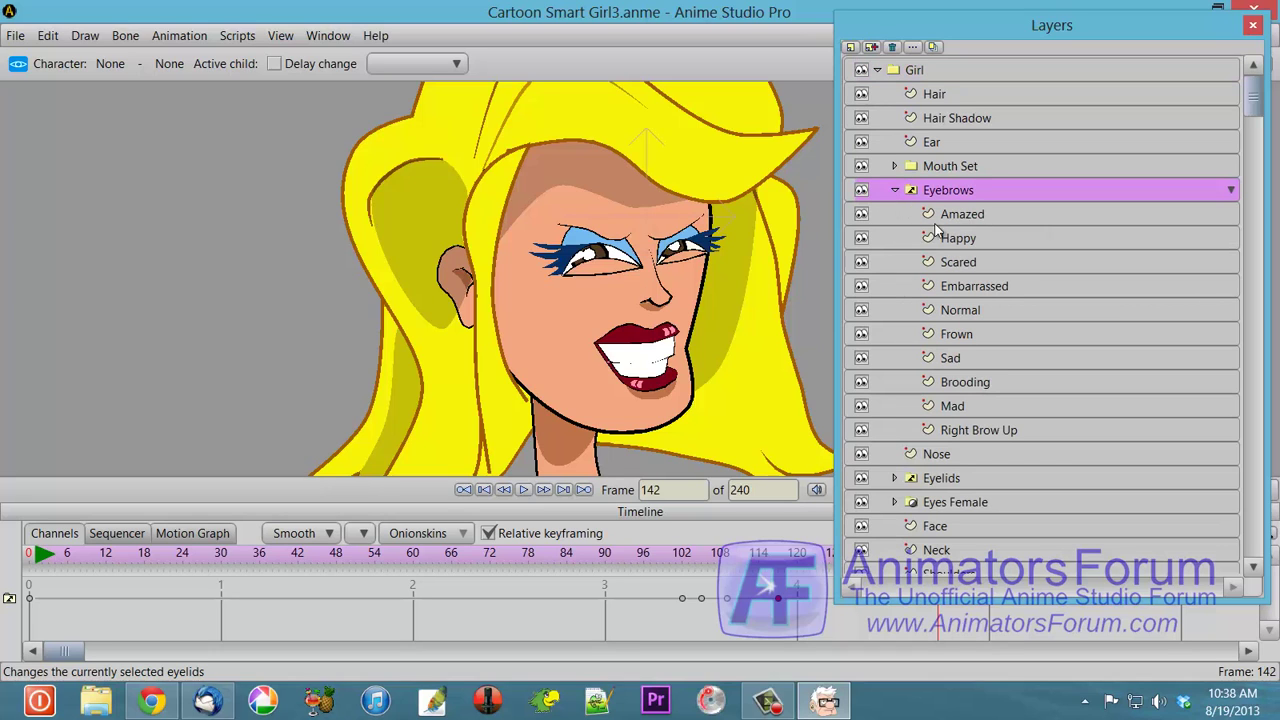
left_click(990, 219)
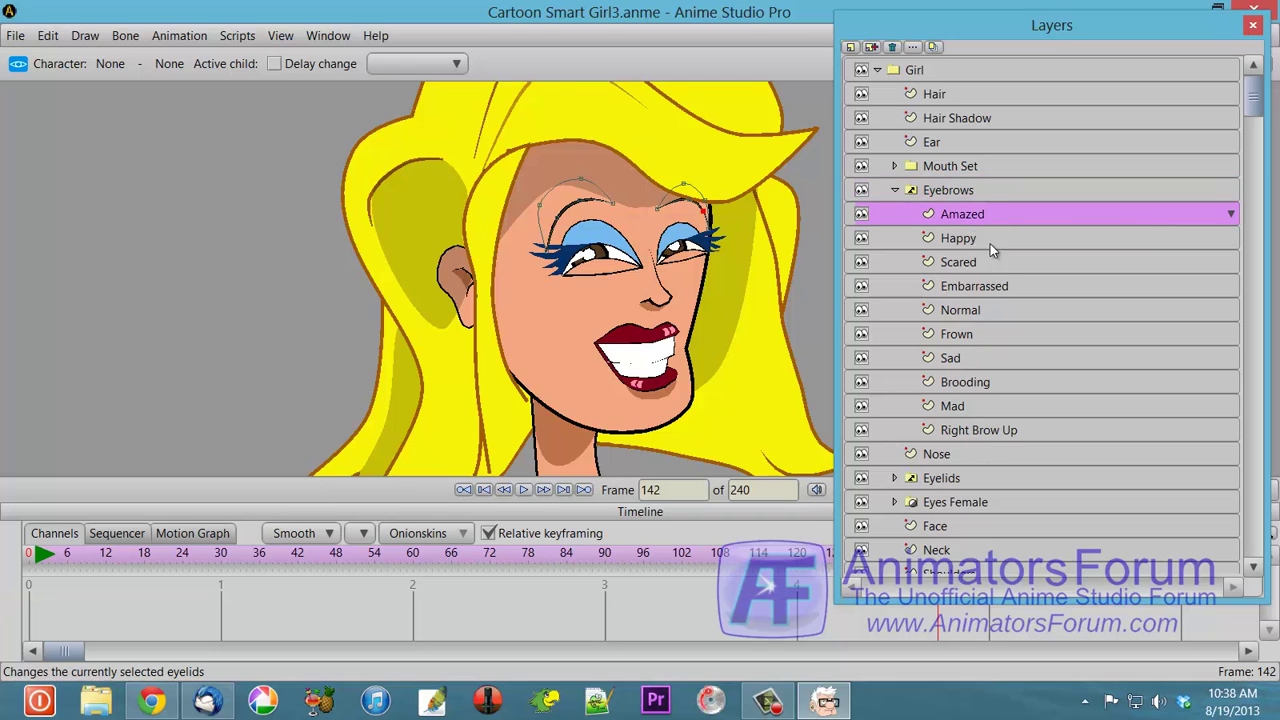
left_click(990, 240)
left_click(990, 262)
left_click(990, 286)
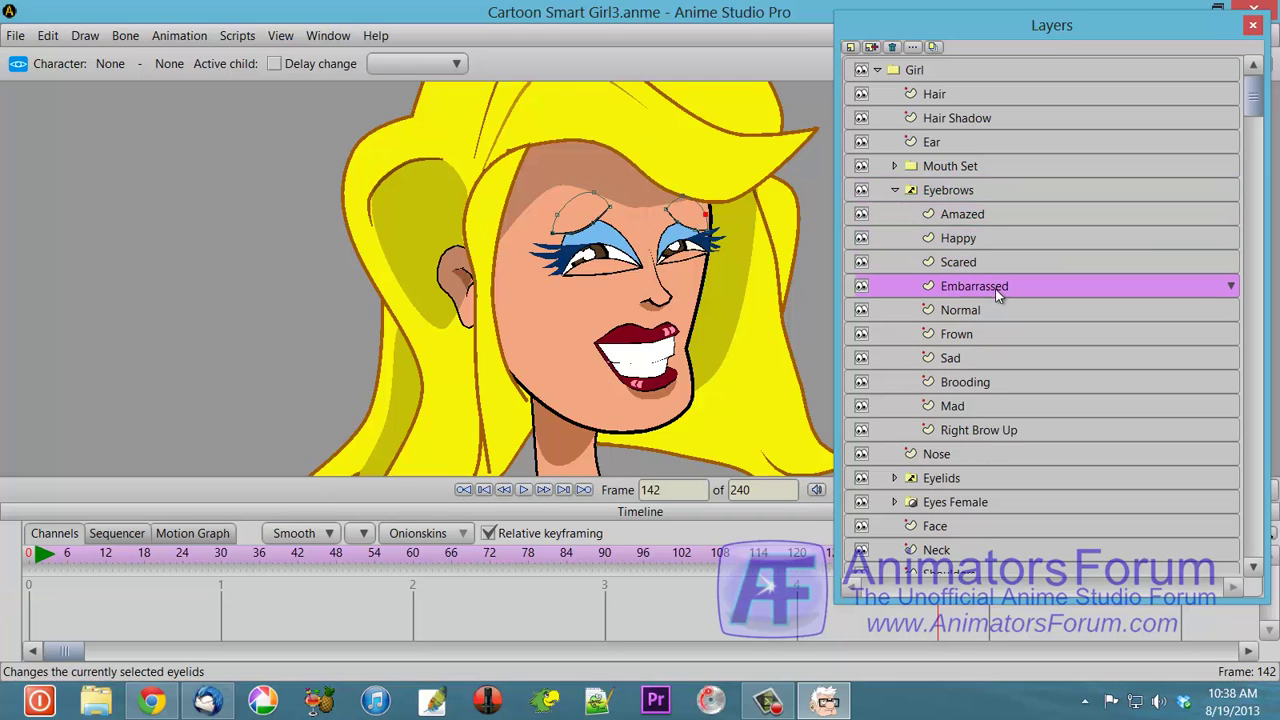
left_click(895, 190)
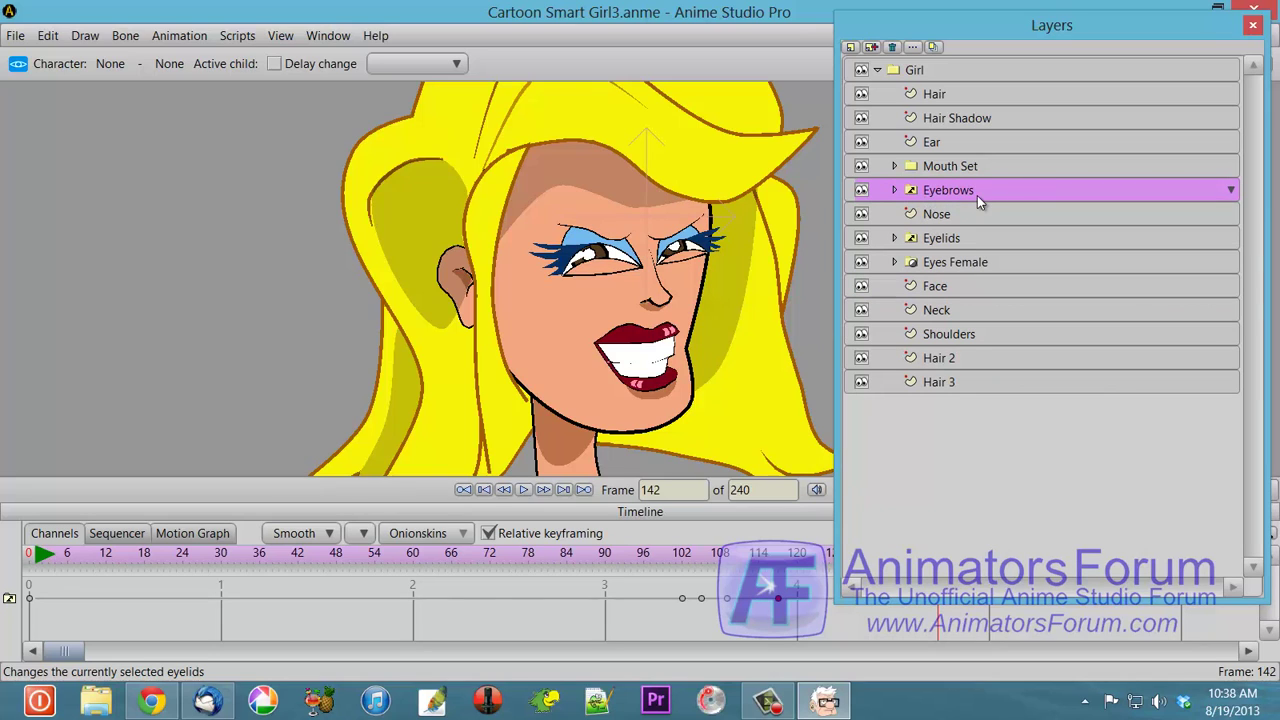
Examine the Normal, Sad, Small Bottom and Squint Widest layers inside the Eyelids group.
left_click(895, 238)
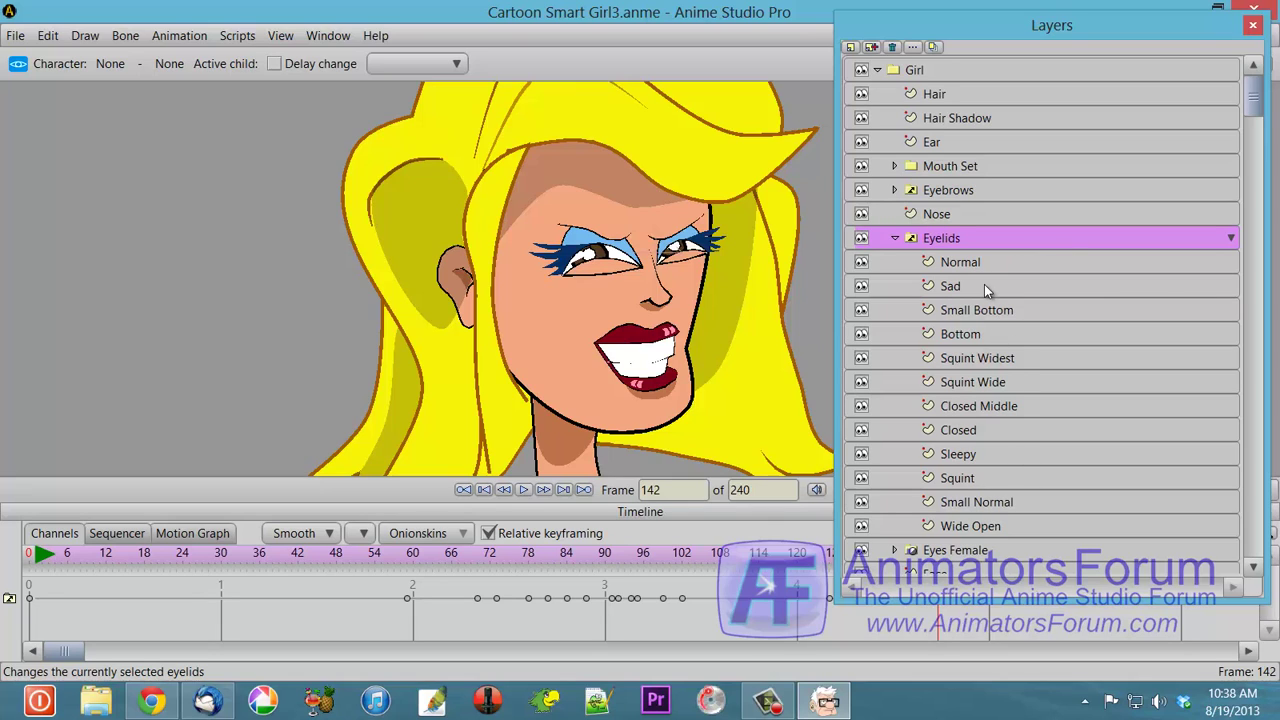
left_click(947, 264)
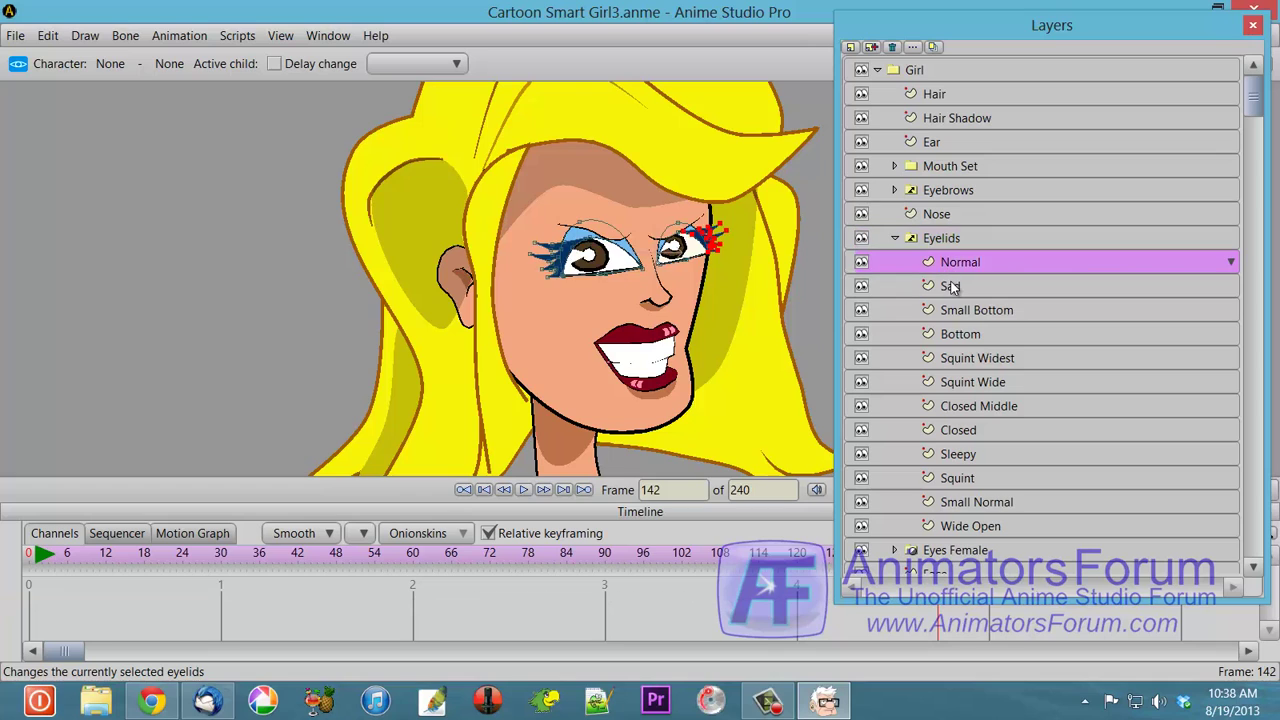
left_click(946, 286)
left_click(967, 311)
left_click(920, 350)
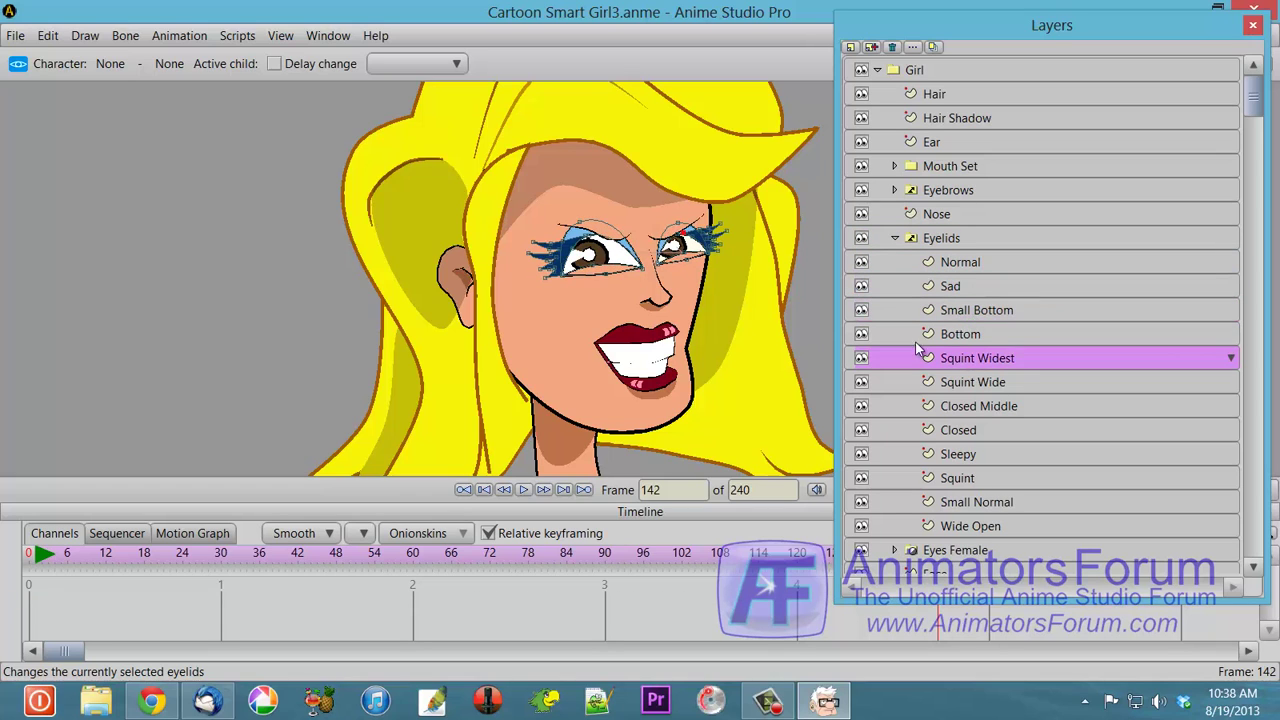
left_click(895, 239)
Examine the Eyes layer inside the Eyes Female group, then collapse the groups and move the layers window away.
left_click(894, 263)
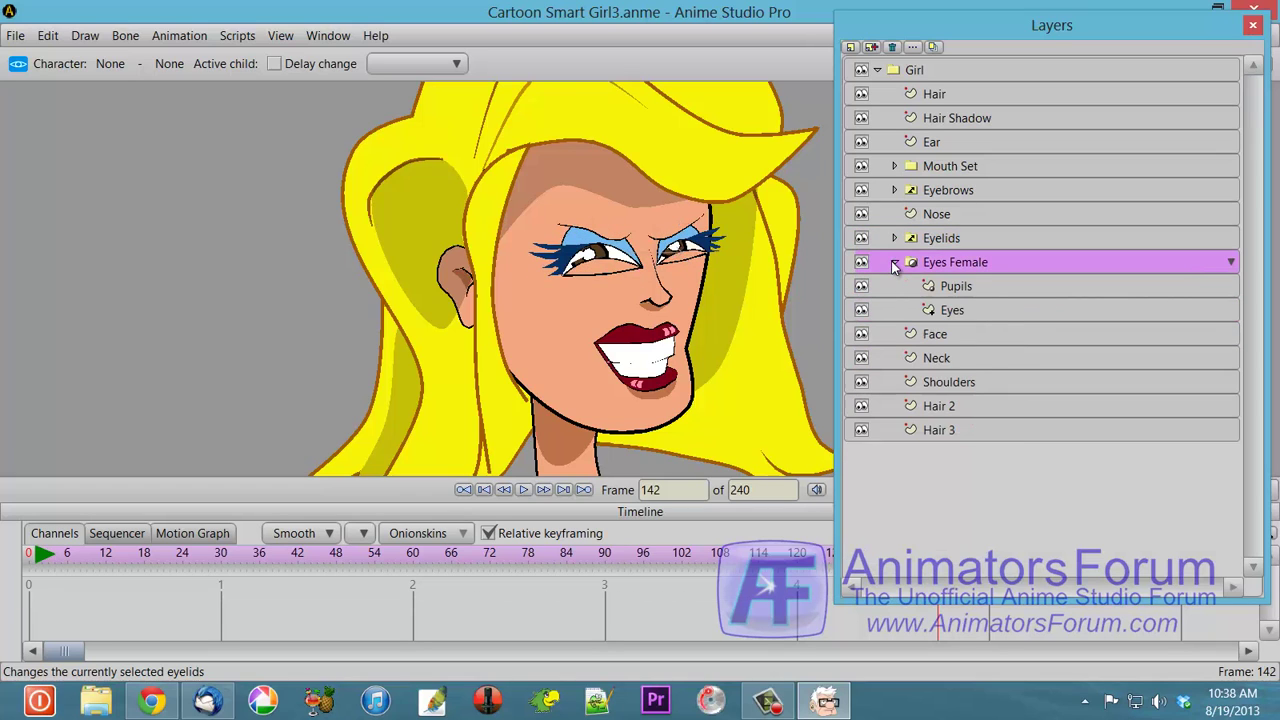
left_click(968, 315)
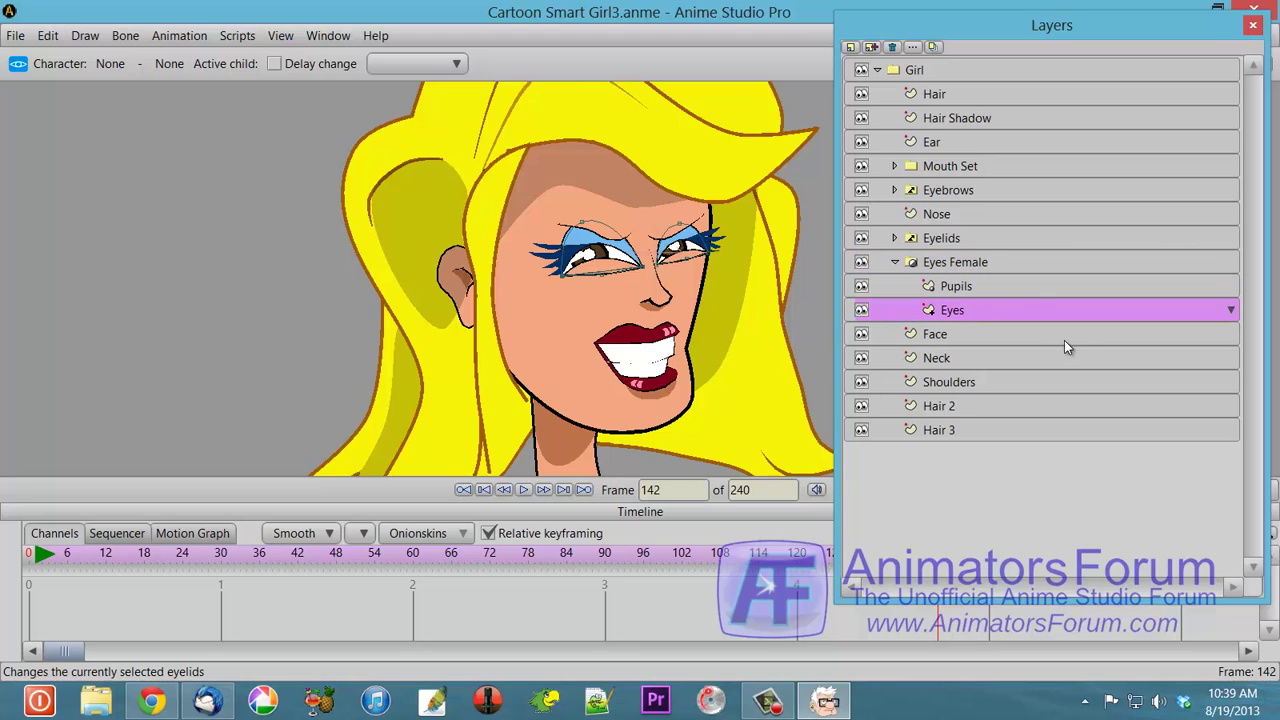
left_click(895, 262)
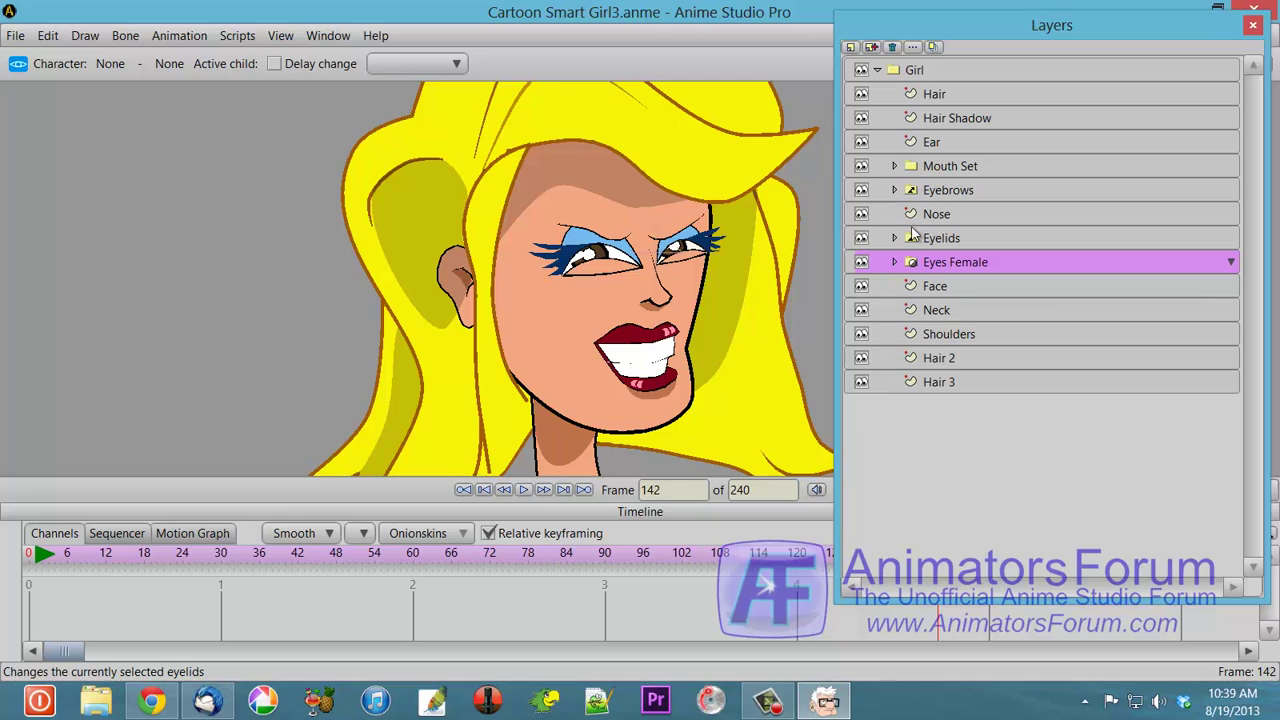
left_click(875, 72)
left_click_drag(964, 24, 1278, 24)
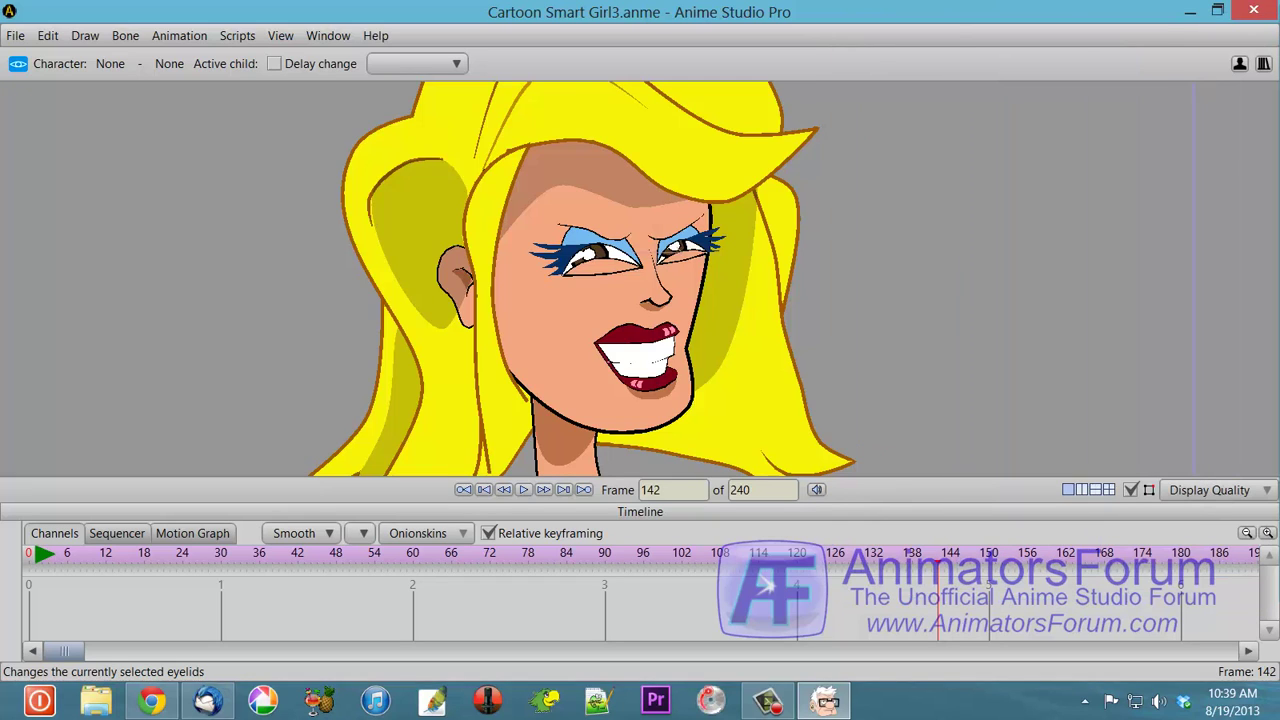